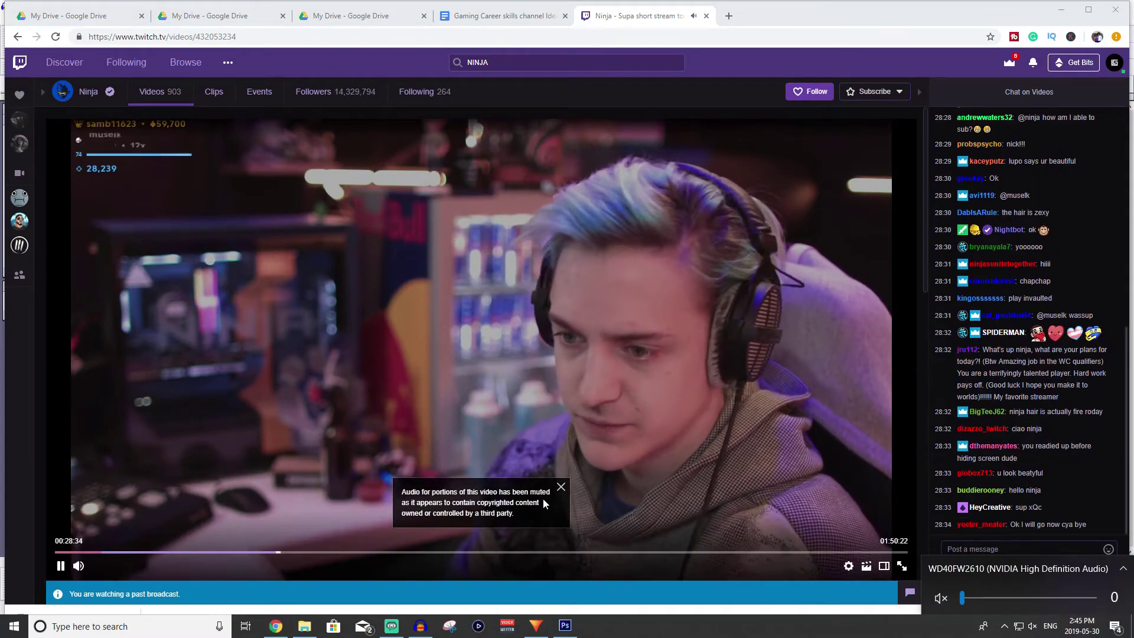
Dismiss the muted-audio notice, pause the Ninja broadcast at 29:06, and open the account menu
{"action": "left_click", "coordinate": [560, 487]}
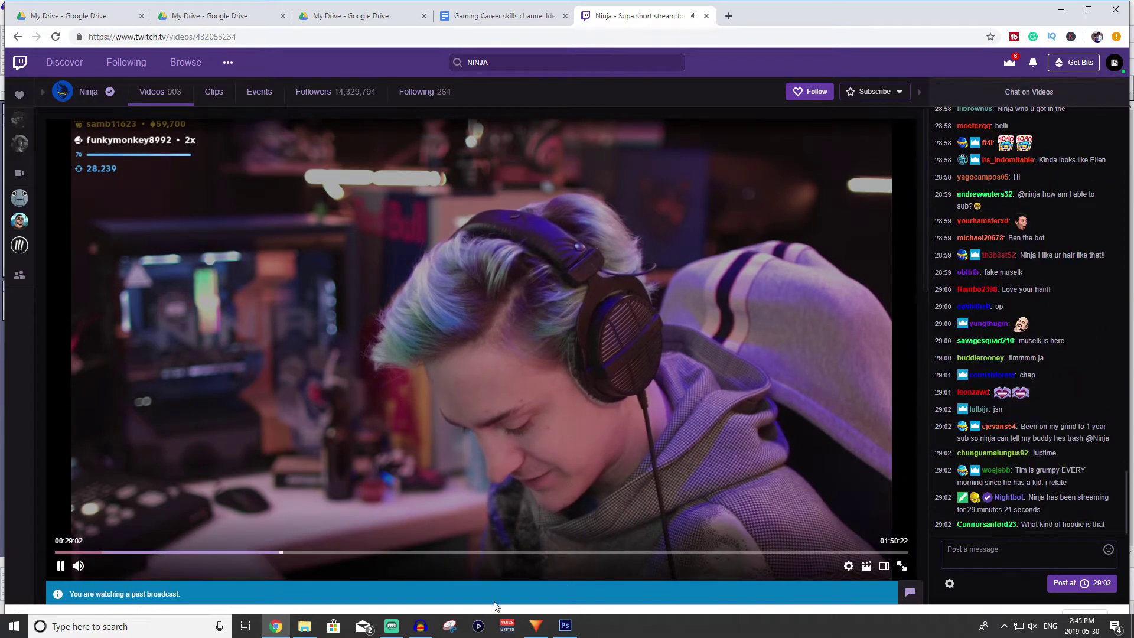
{"action": "left_click", "coordinate": [60, 566]}
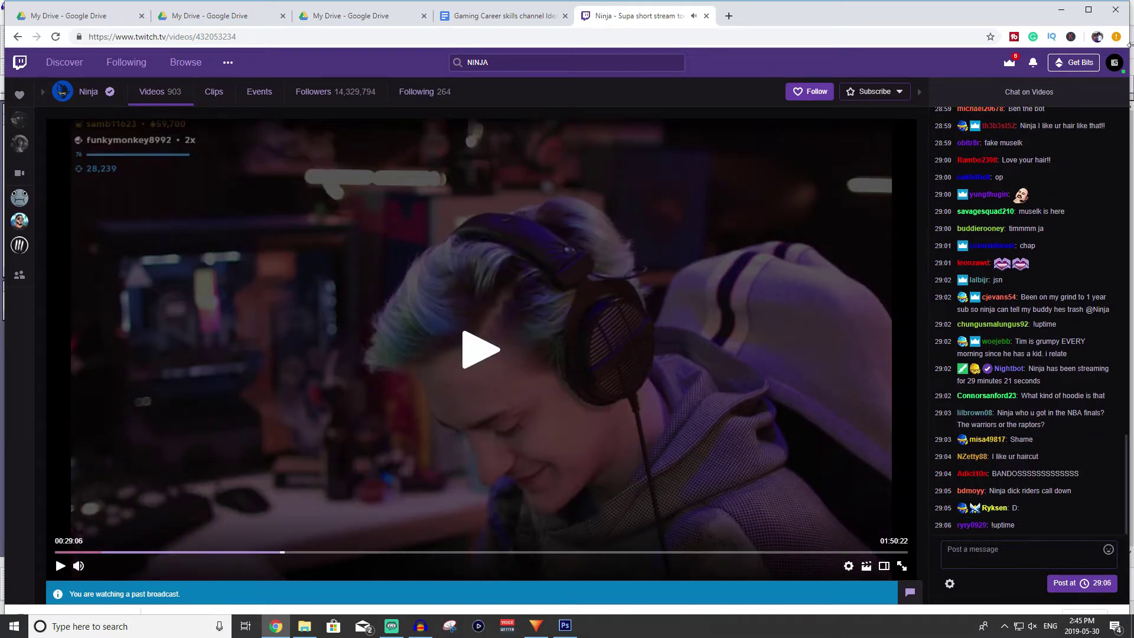
{"action": "left_click", "coordinate": [1115, 64]}
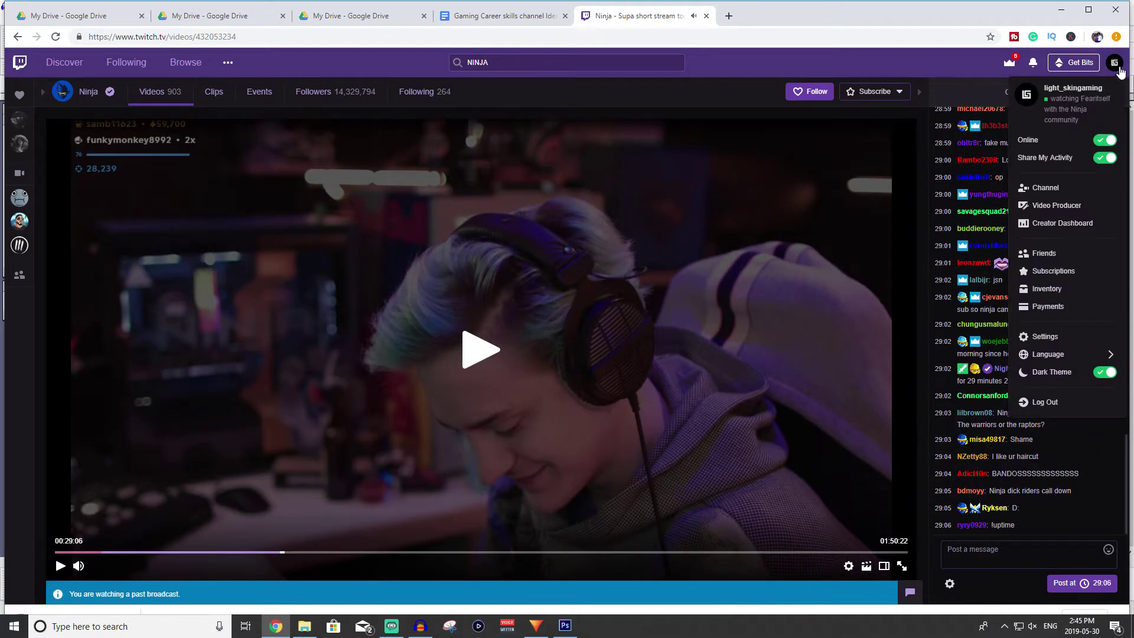
Search 'OBS STREAM' in a new tab, browse the streamlabs.com homepage, then close that tab
{"action": "left_click", "coordinate": [732, 16]}
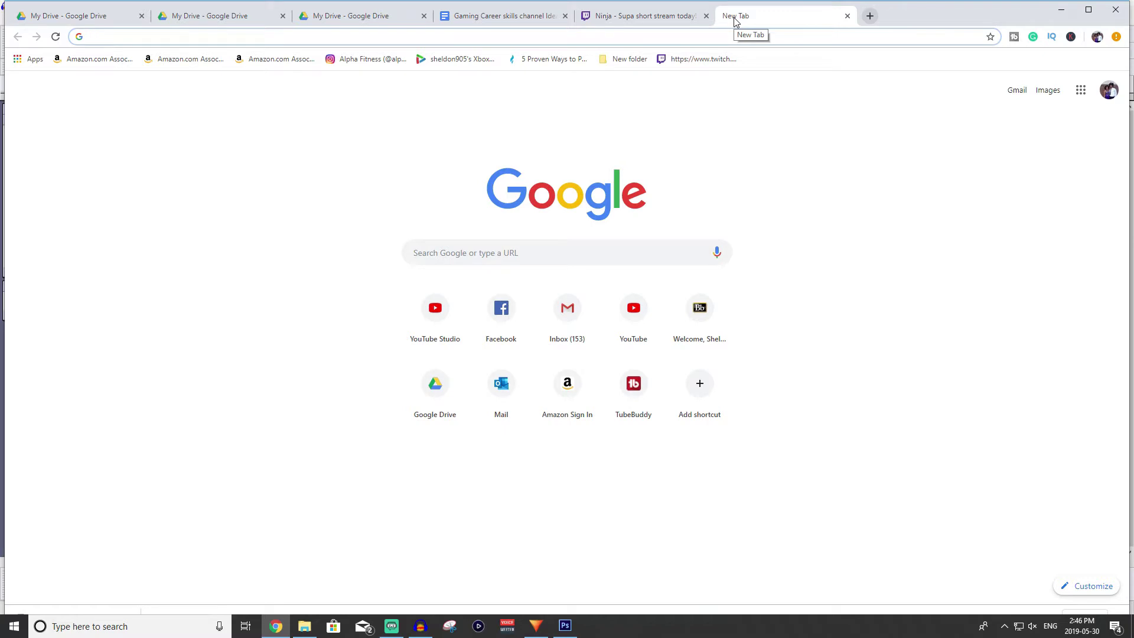
{"action": "type", "text": "OBS STREAM"}
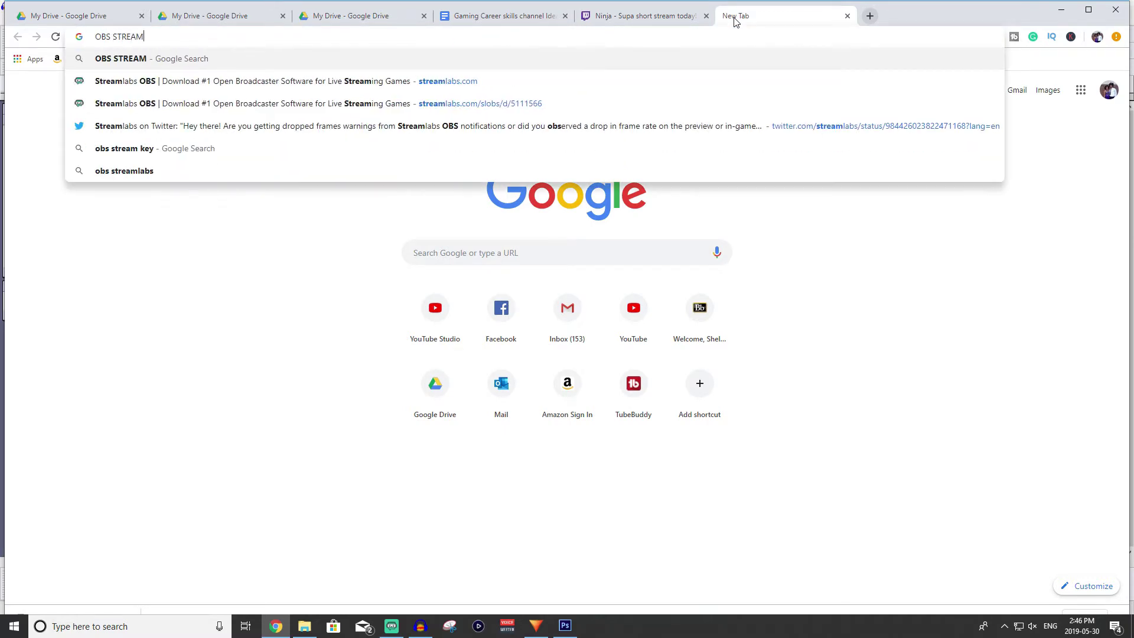
{"action": "left_click", "coordinate": [583, 83]}
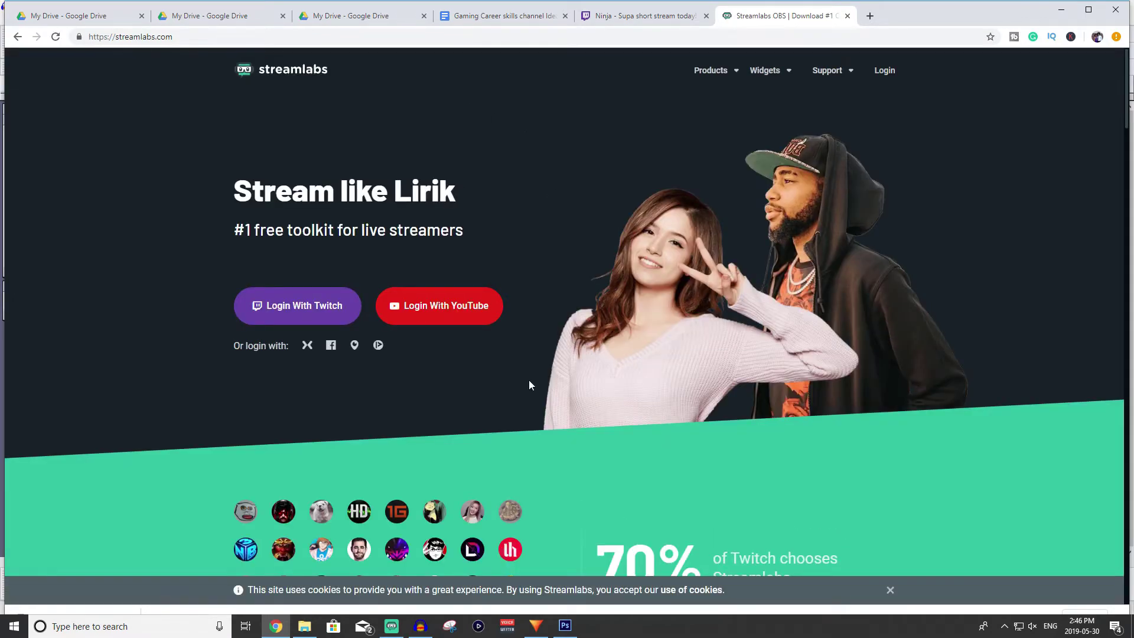
{"action": "scroll", "coordinate": [422, 505], "scroll_direction": "down", "scroll_amount": 1}
{"action": "scroll", "coordinate": [422, 505], "scroll_direction": "down", "scroll_amount": 5}
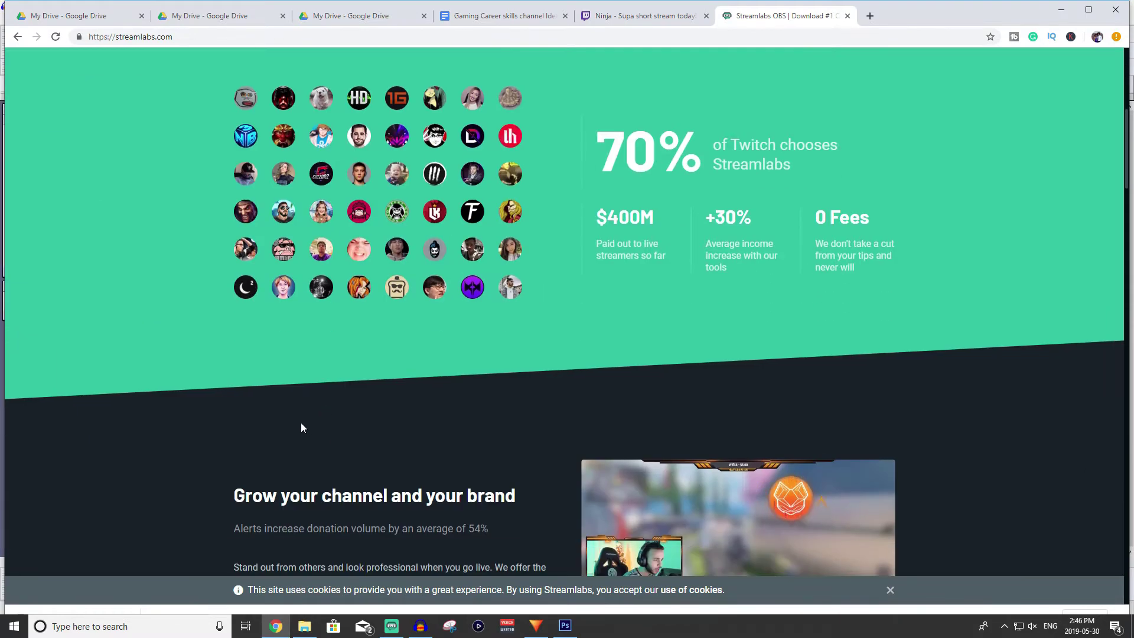
{"action": "scroll", "coordinate": [409, 325], "scroll_direction": "up", "scroll_amount": 2}
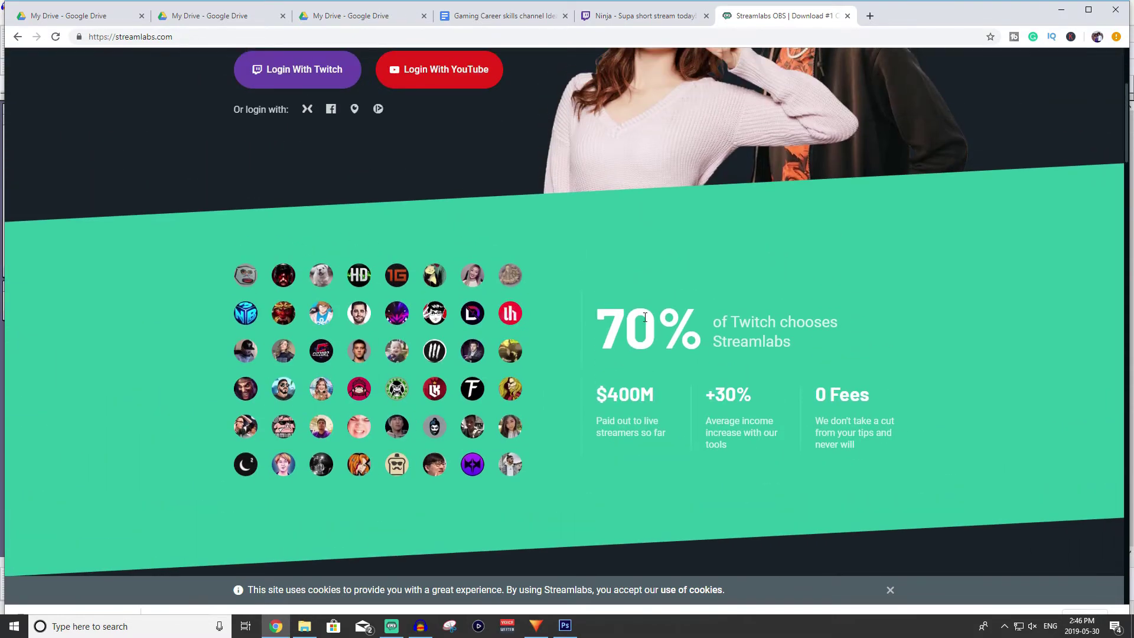
{"action": "scroll", "coordinate": [331, 356], "scroll_direction": "up", "scroll_amount": 3}
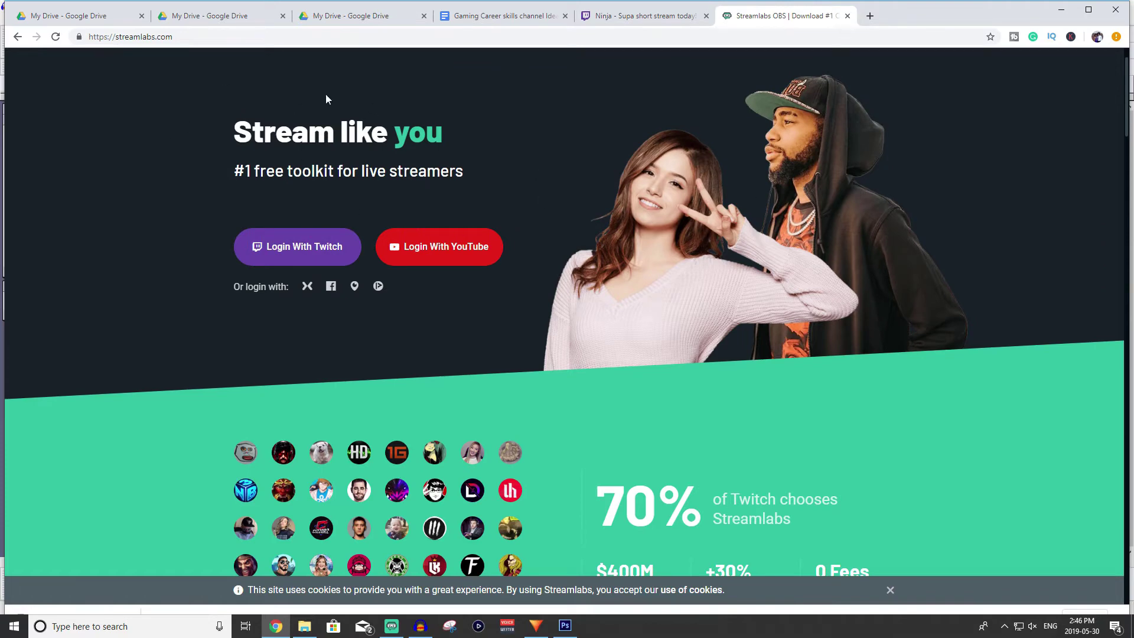
{"action": "left_click", "coordinate": [847, 16]}
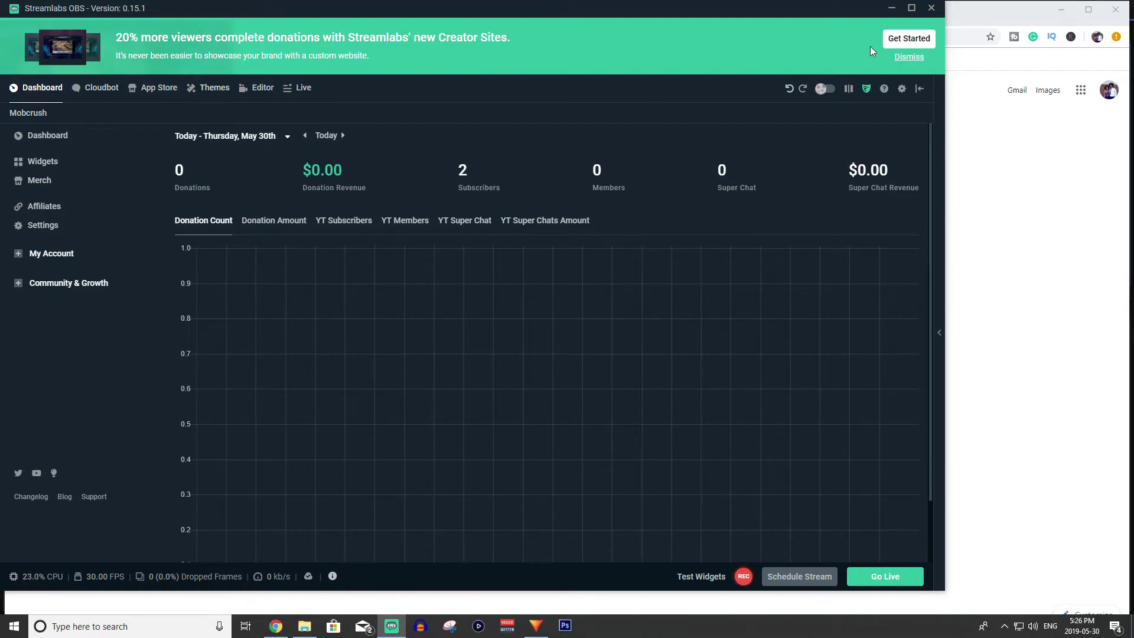
Dismiss the Creator Sites banner and scroll through the Scene Themes list
{"action": "left_click", "coordinate": [909, 57]}
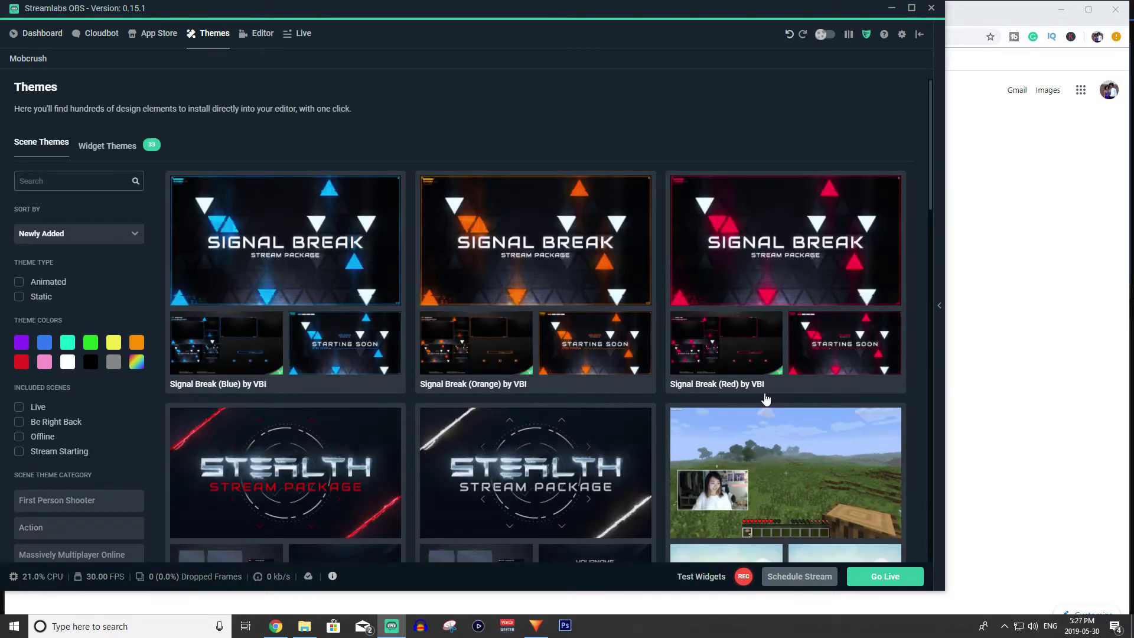
{"action": "scroll", "coordinate": [635, 435], "scroll_direction": "down", "scroll_amount": 1}
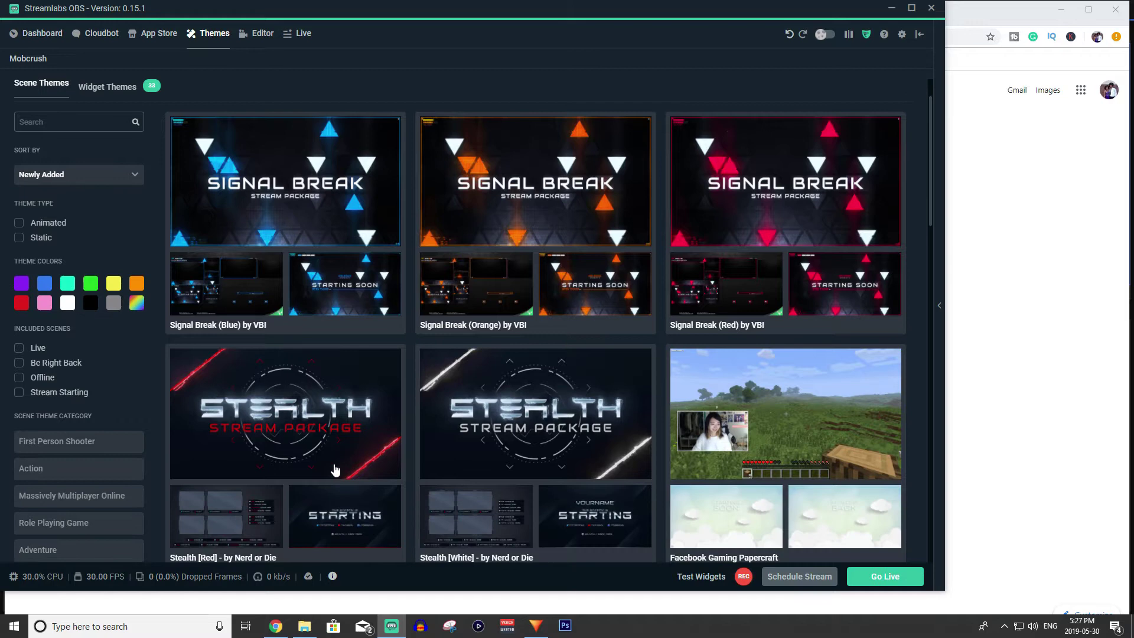
{"action": "scroll", "coordinate": [118, 446], "scroll_direction": "down", "scroll_amount": 2}
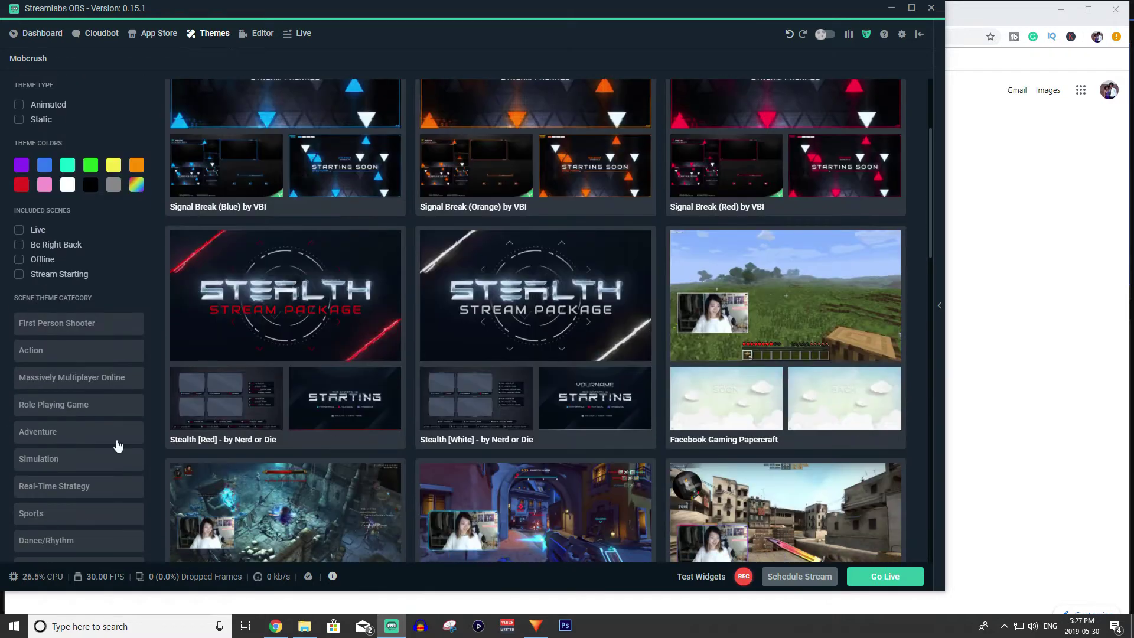
Open the Stealth [Red] theme by Nerd or Die and look over its details
{"action": "left_click", "coordinate": [250, 444]}
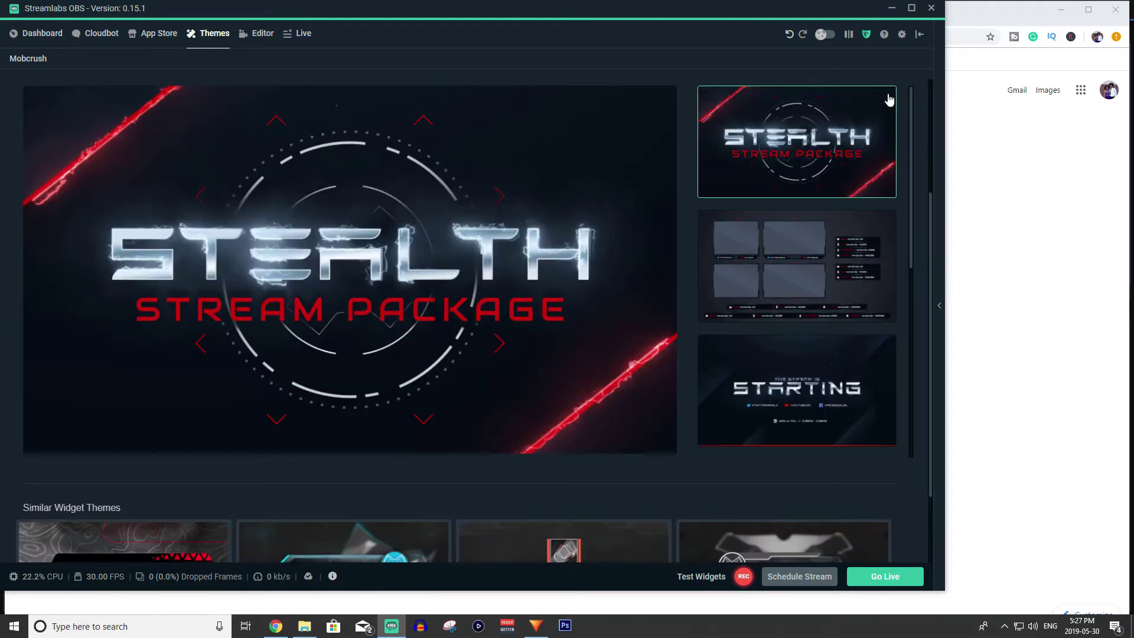
{"action": "scroll", "coordinate": [705, 230], "scroll_direction": "down", "scroll_amount": 6}
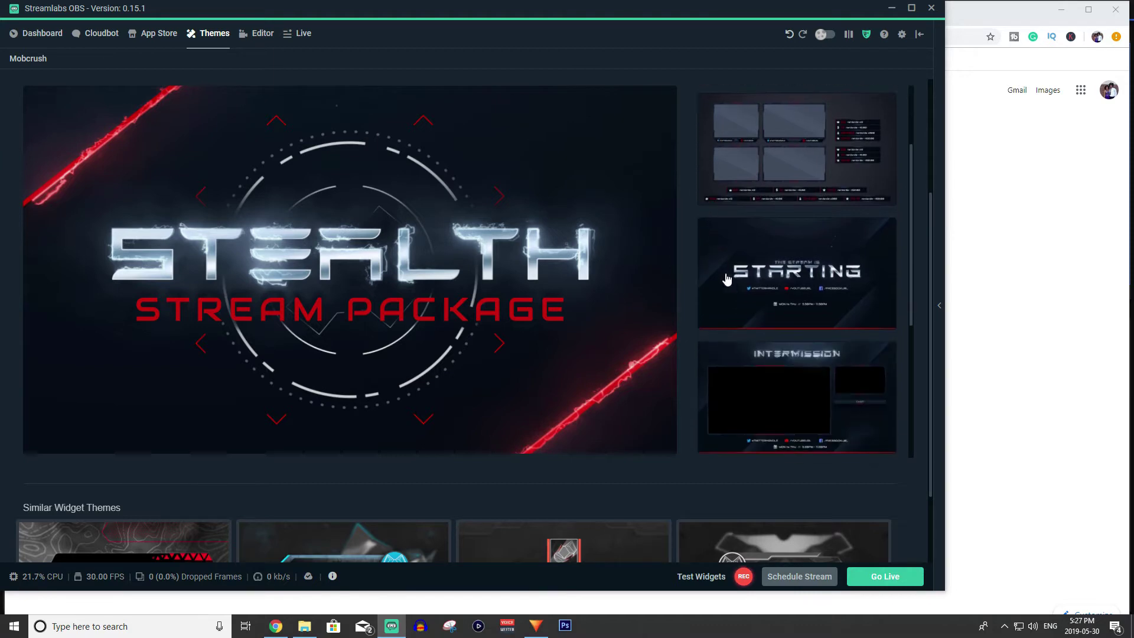
{"action": "scroll", "coordinate": [642, 363], "scroll_direction": "down", "scroll_amount": 2}
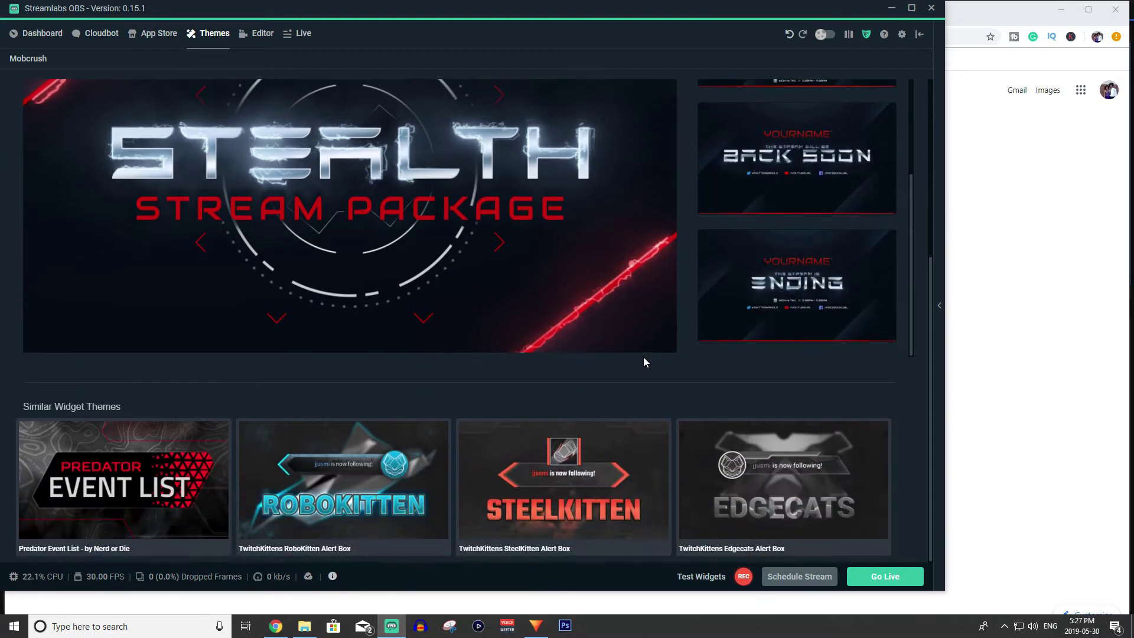
{"action": "scroll", "coordinate": [593, 386], "scroll_direction": "up", "scroll_amount": 2}
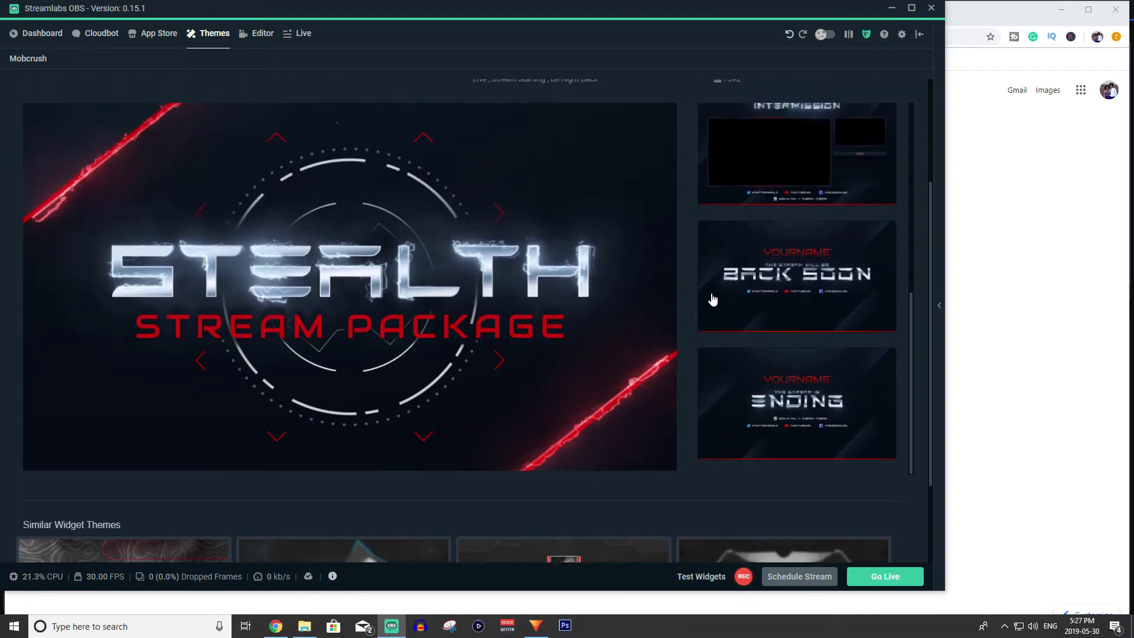
{"action": "scroll", "coordinate": [714, 278], "scroll_direction": "up", "scroll_amount": 5}
{"action": "scroll", "coordinate": [818, 272], "scroll_direction": "up", "scroll_amount": 6}
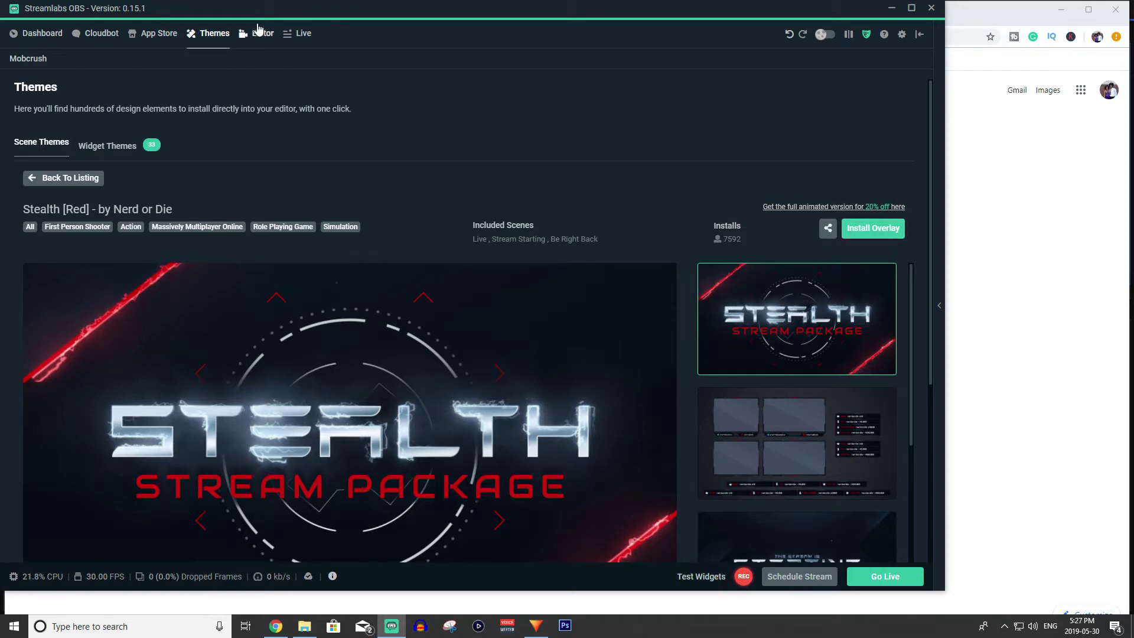
Switch to the Editor and open the Alert Box source's settings from the Sources list
{"action": "left_click", "coordinate": [261, 35]}
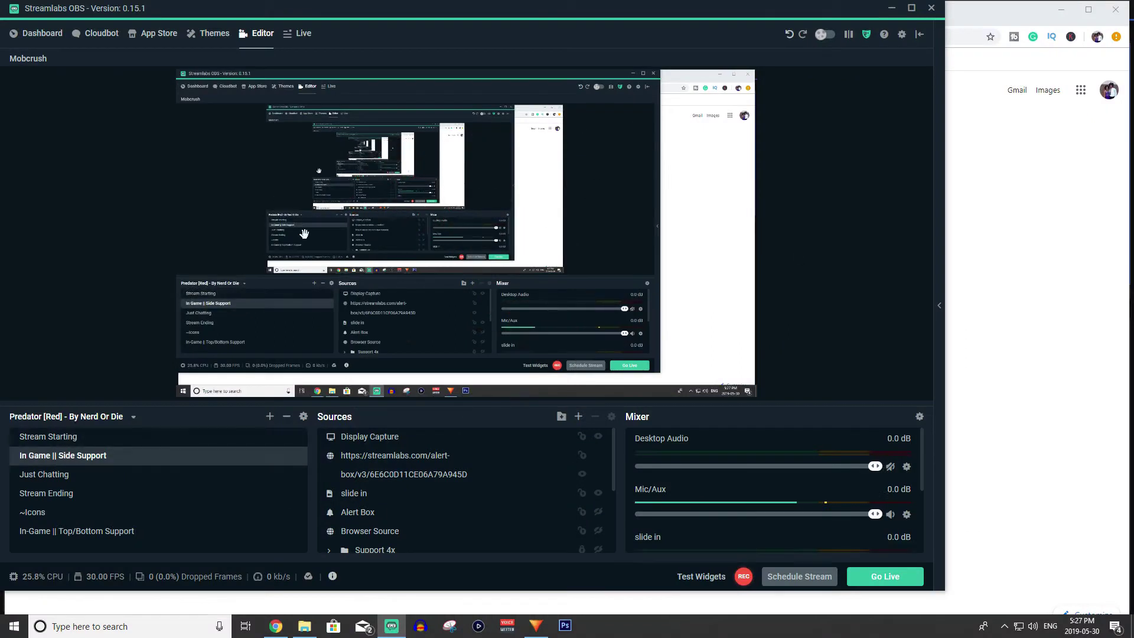
{"action": "left_click", "coordinate": [420, 514]}
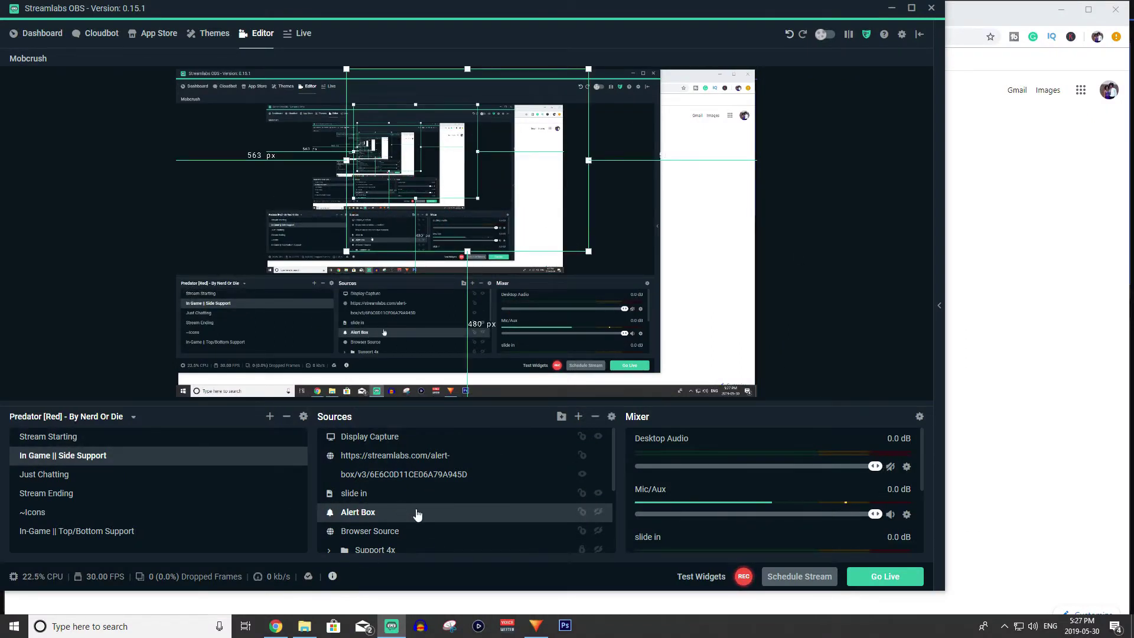
{"action": "scroll", "coordinate": [416, 513], "scroll_direction": "down", "scroll_amount": 1}
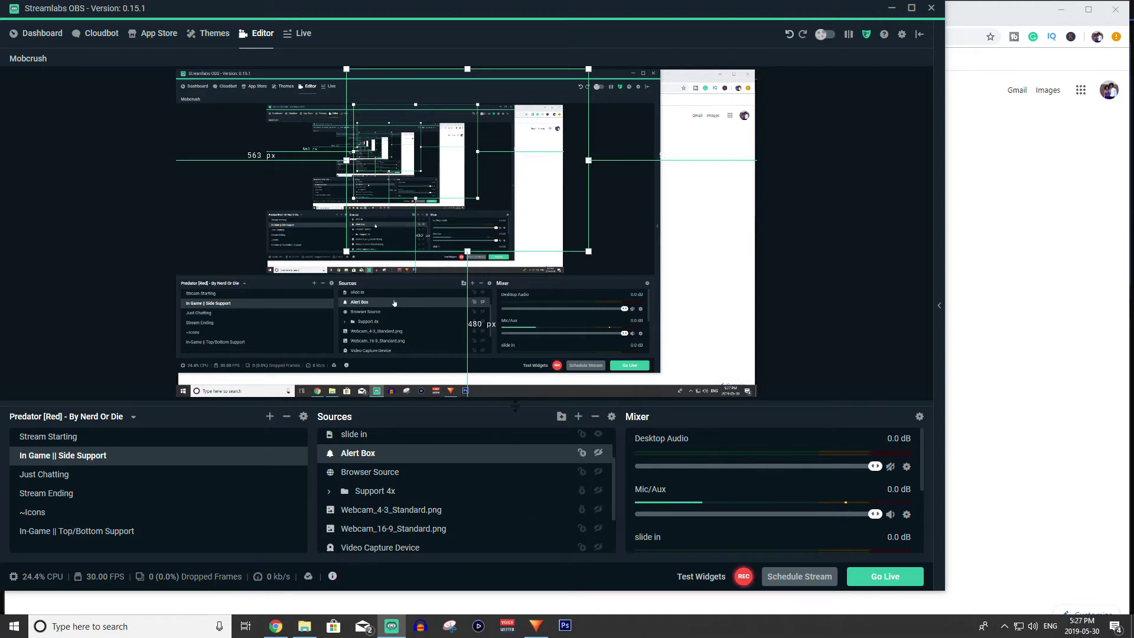
{"action": "double_click", "coordinate": [473, 460]}
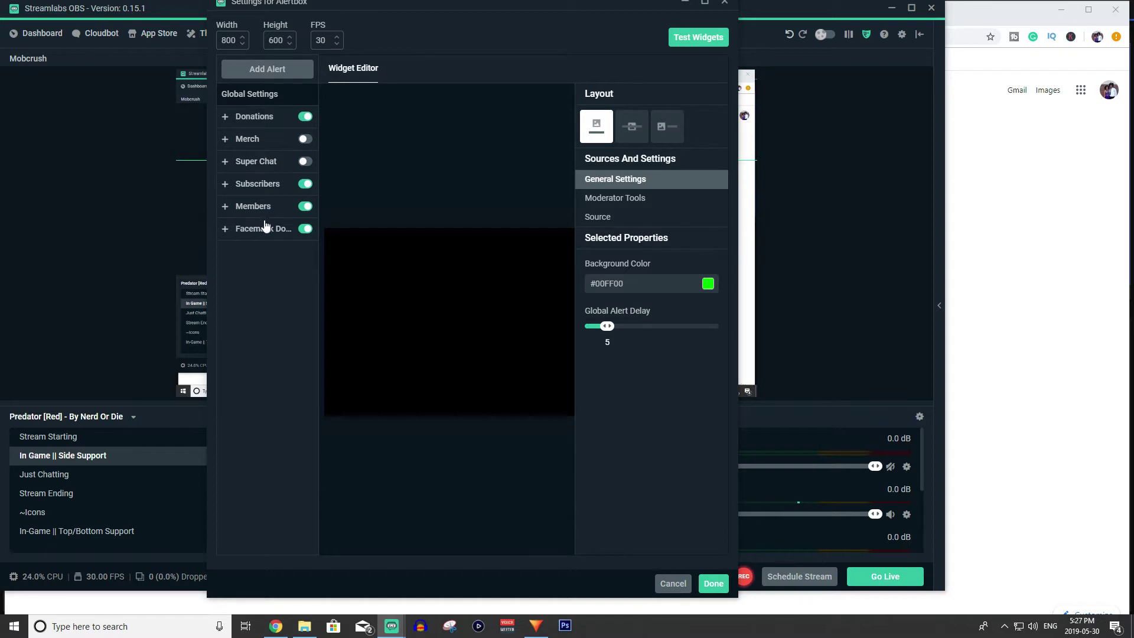
Expand Donations and keep the title message in Open Sans, size 64, weight 800
{"action": "left_click", "coordinate": [254, 118]}
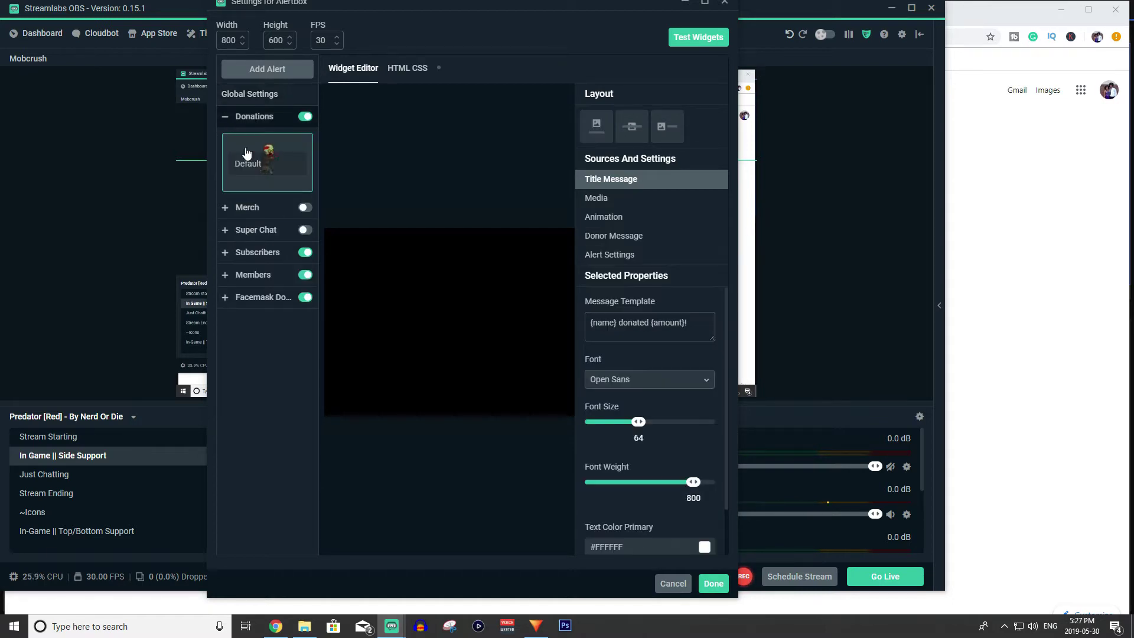
{"action": "left_click", "coordinate": [237, 120]}
{"action": "left_click", "coordinate": [230, 124]}
{"action": "scroll", "coordinate": [697, 313], "scroll_direction": "down", "scroll_amount": 1}
{"action": "scroll", "coordinate": [656, 338], "scroll_direction": "up", "scroll_amount": 1}
{"action": "scroll", "coordinate": [659, 352], "scroll_direction": "down", "scroll_amount": 1}
{"action": "left_click", "coordinate": [652, 322]}
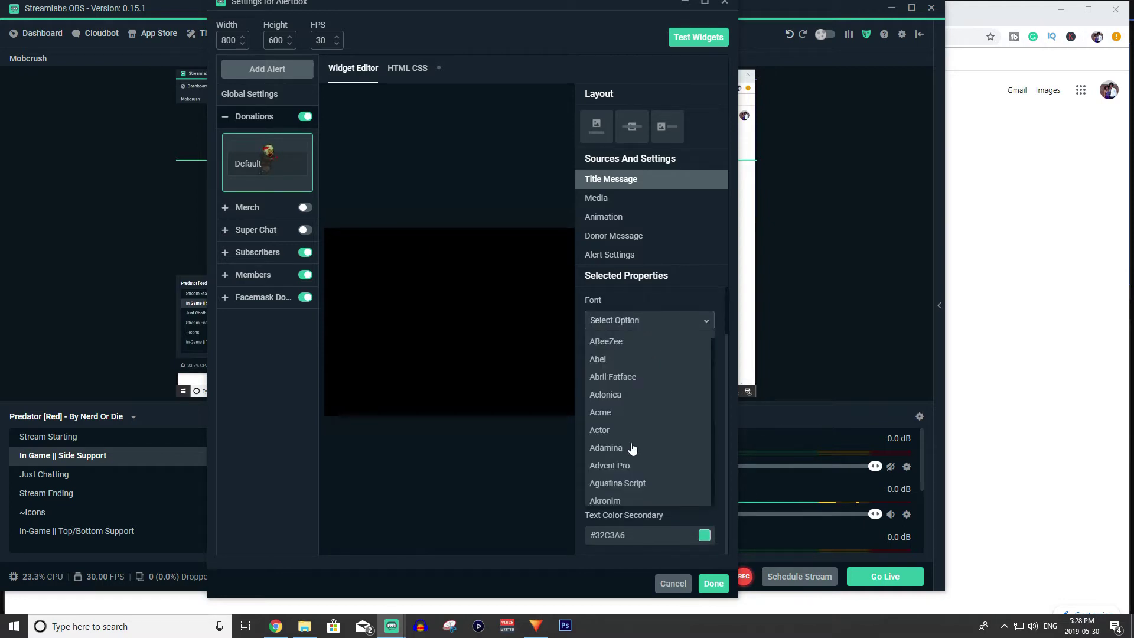
{"action": "scroll", "coordinate": [632, 447], "scroll_direction": "down", "scroll_amount": 5}
{"action": "left_click", "coordinate": [687, 289]}
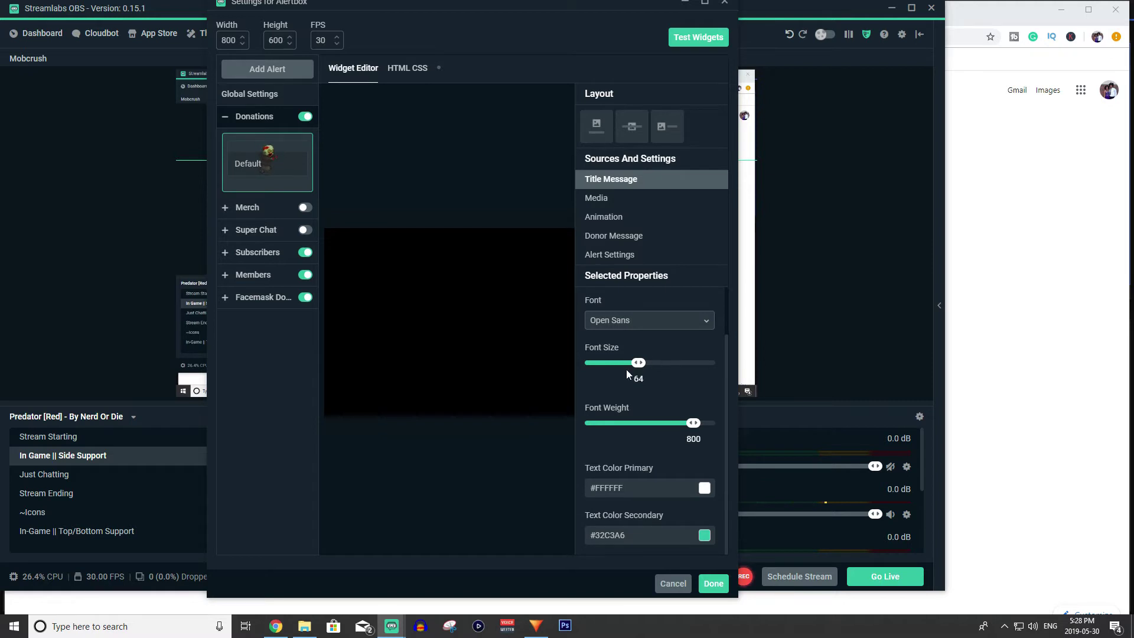
{"action": "scroll", "coordinate": [679, 437], "scroll_direction": "down", "scroll_amount": 1}
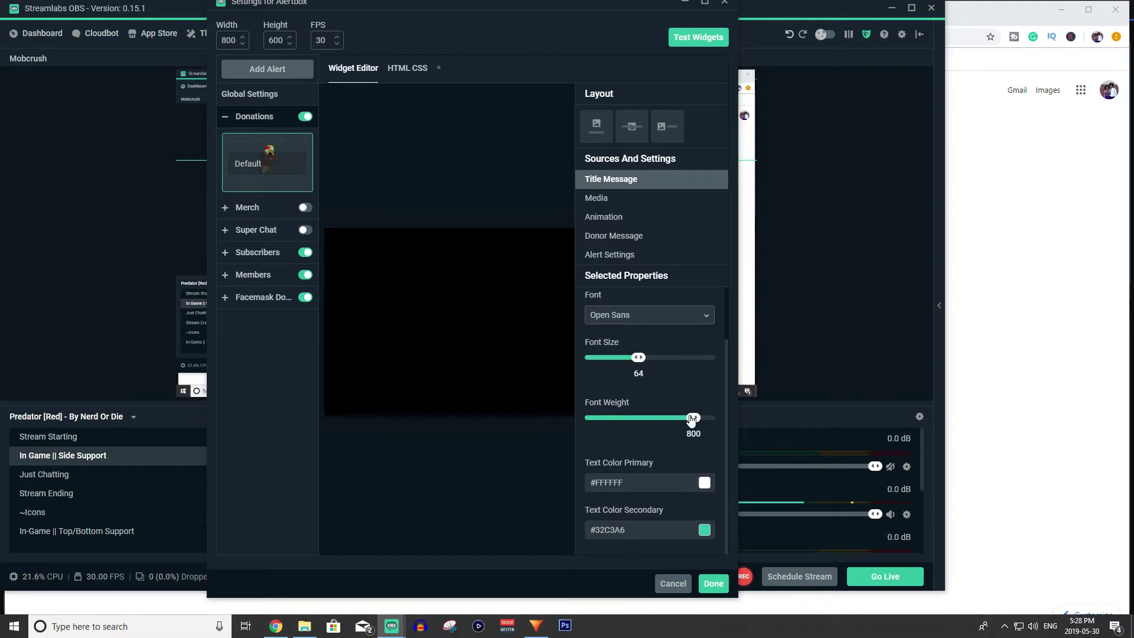
Review the donation alert sections, choose the image-above-text layout, and return to General Settings
{"action": "left_click", "coordinate": [607, 205]}
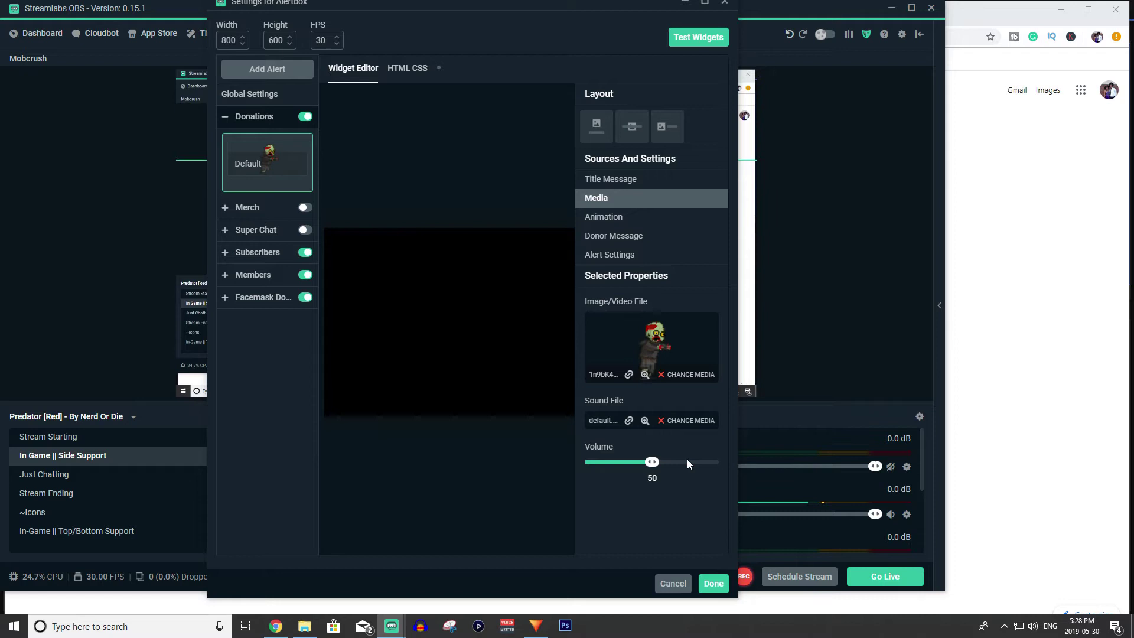
{"action": "left_click", "coordinate": [607, 218]}
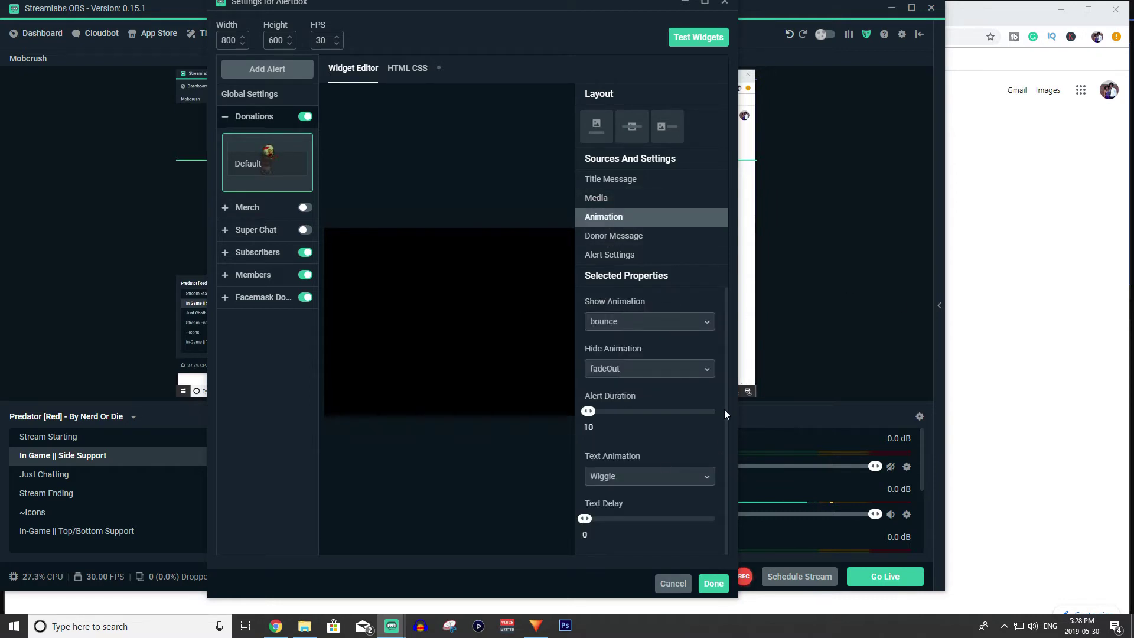
{"action": "left_click", "coordinate": [614, 236]}
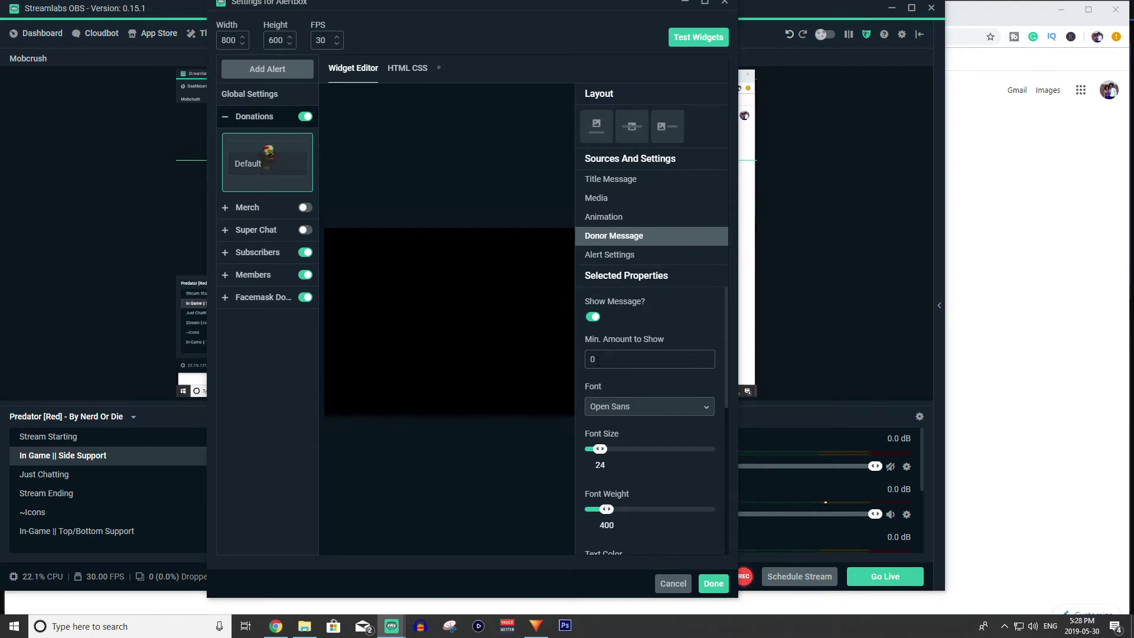
{"action": "scroll", "coordinate": [649, 366], "scroll_direction": "down", "scroll_amount": 3}
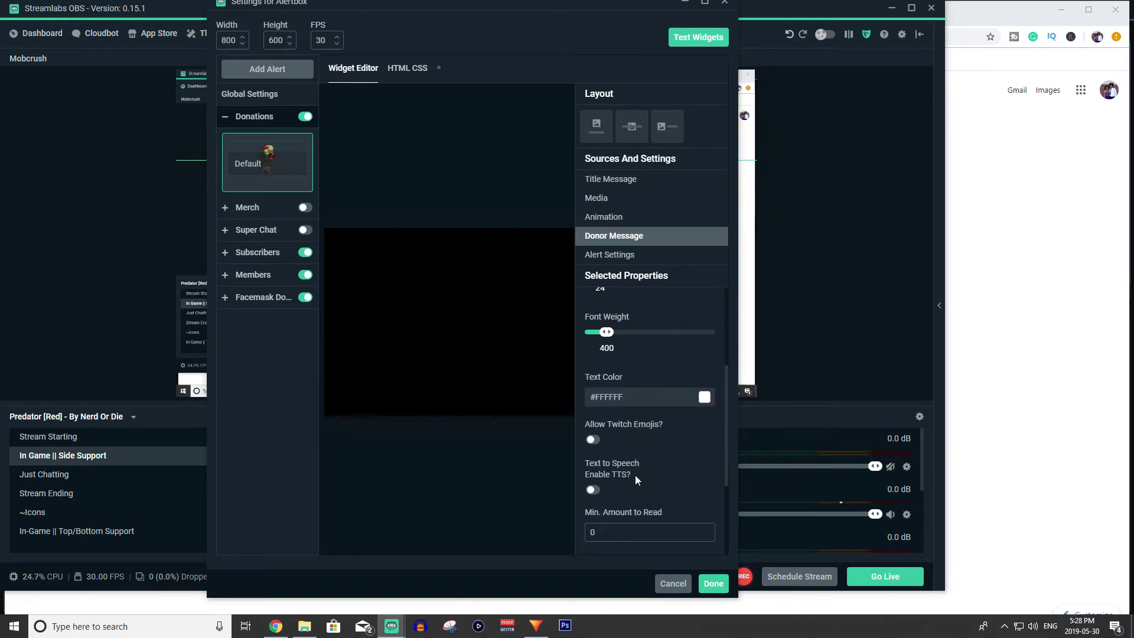
{"action": "left_click", "coordinate": [624, 265]}
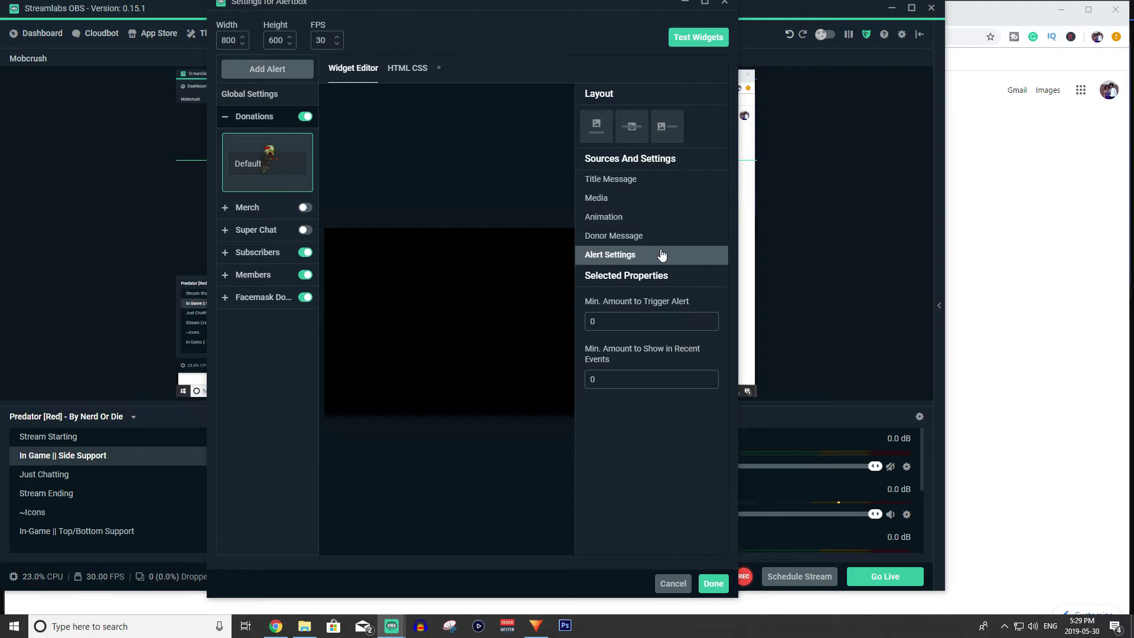
{"action": "left_click", "coordinate": [594, 134]}
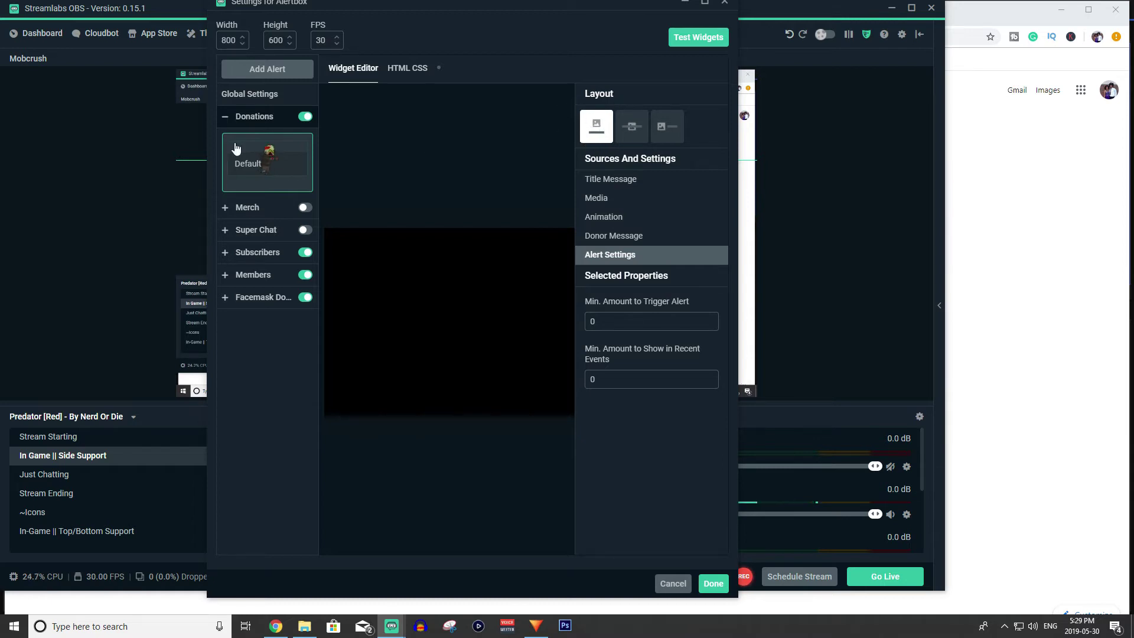
{"action": "left_click", "coordinate": [225, 117]}
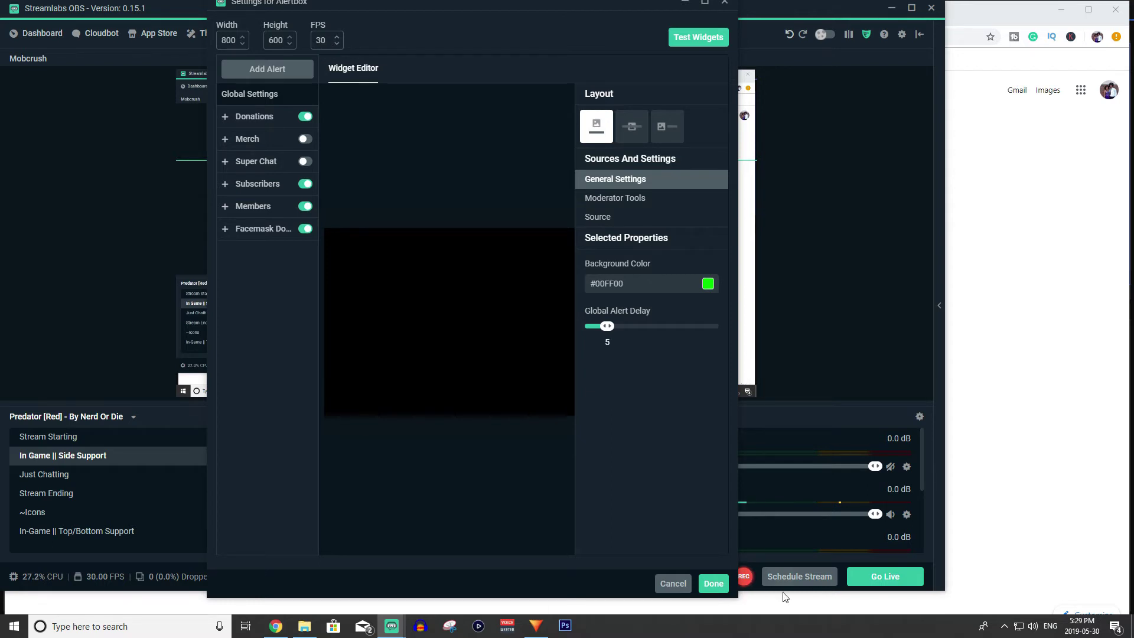
Close the Alertbox settings and add a new Alertbox widget source to the scene
{"action": "left_click", "coordinate": [725, 6]}
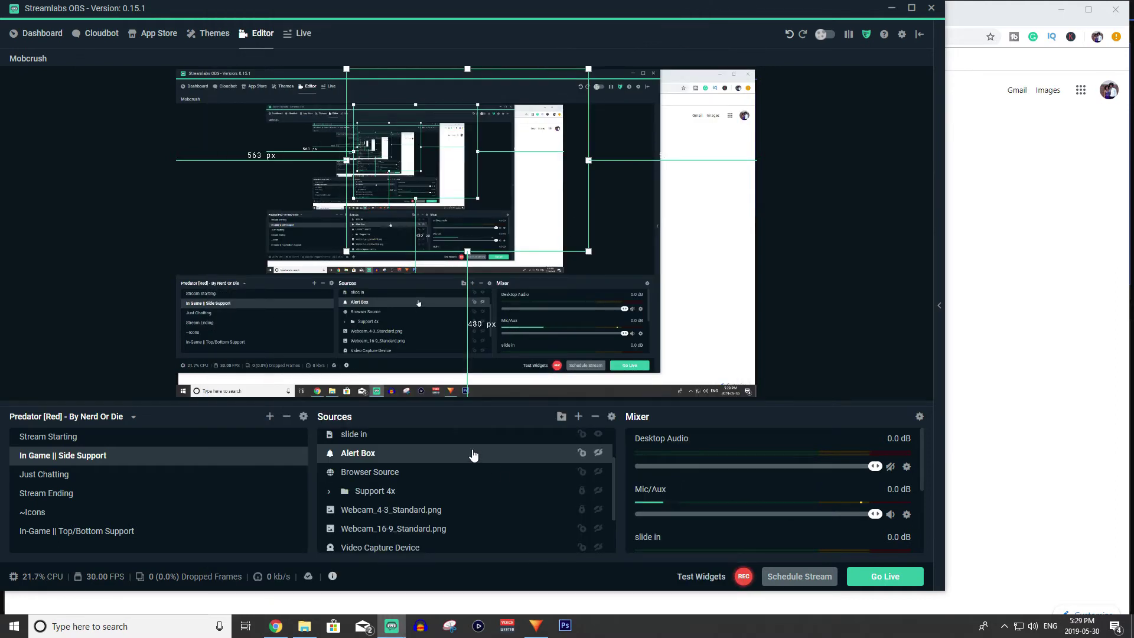
{"action": "left_click", "coordinate": [580, 417]}
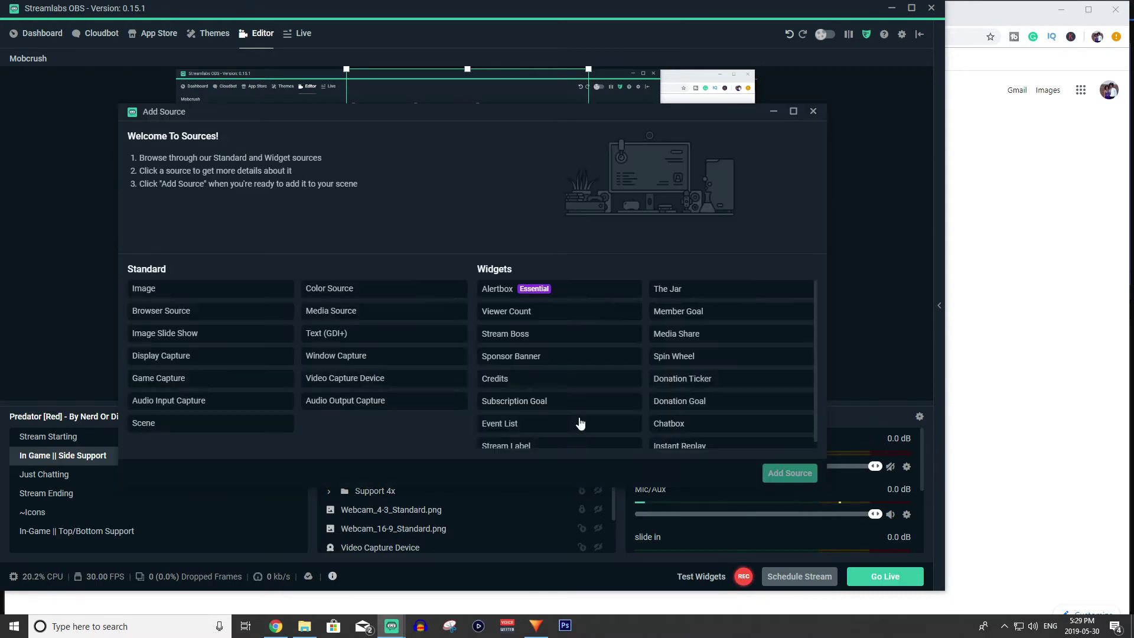
{"action": "left_click", "coordinate": [502, 300]}
{"action": "left_click", "coordinate": [787, 471]}
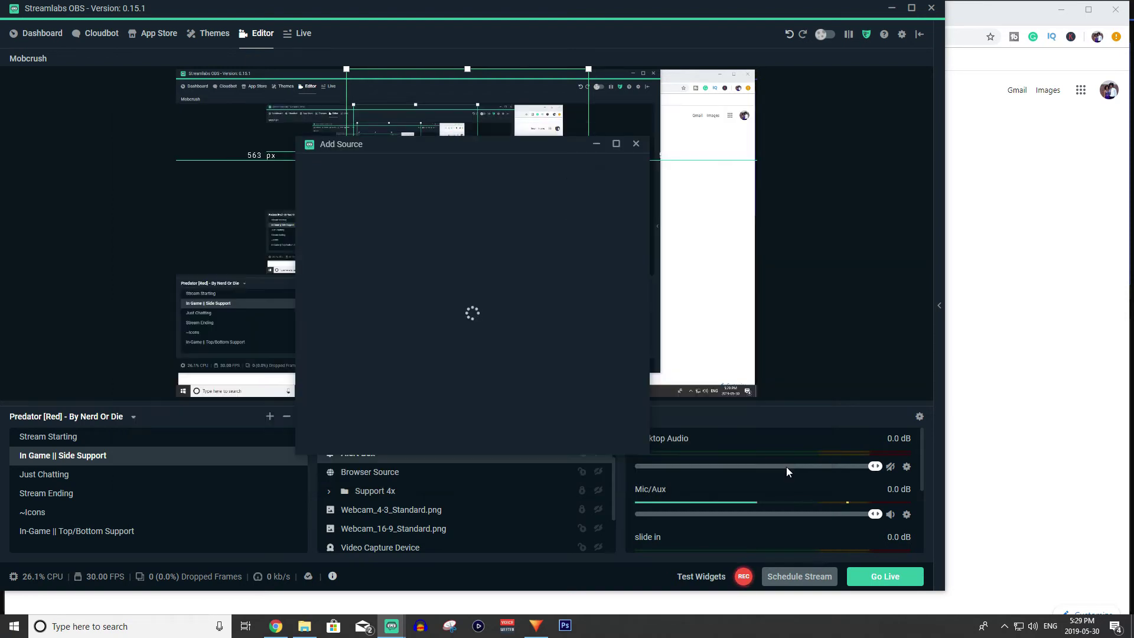
{"action": "left_click", "coordinate": [602, 239]}
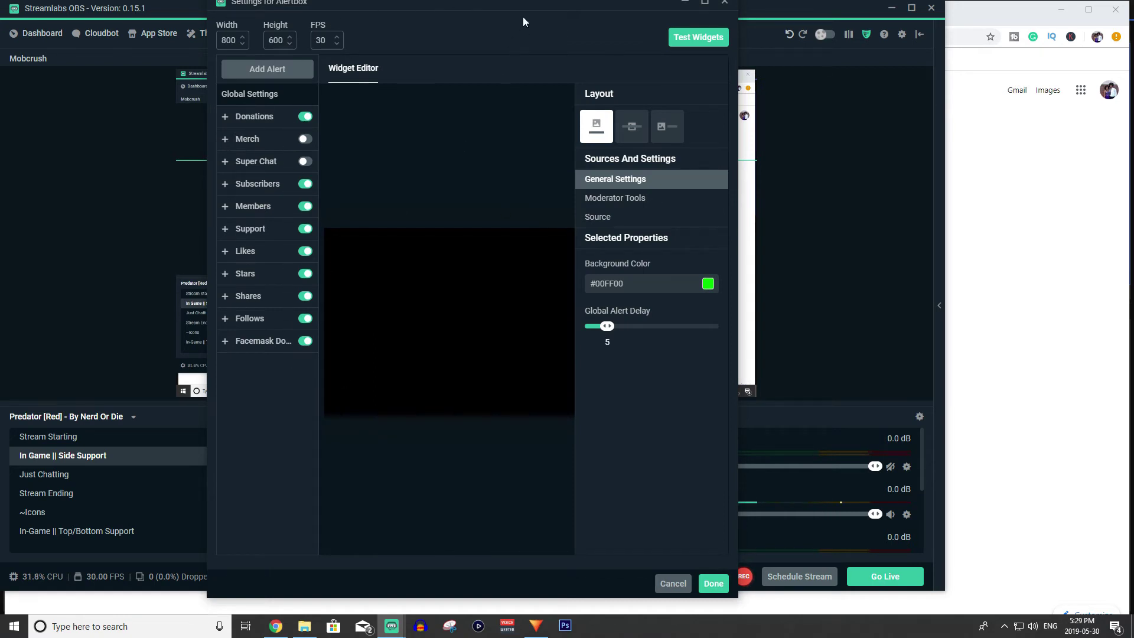
{"action": "left_click", "coordinate": [724, 2]}
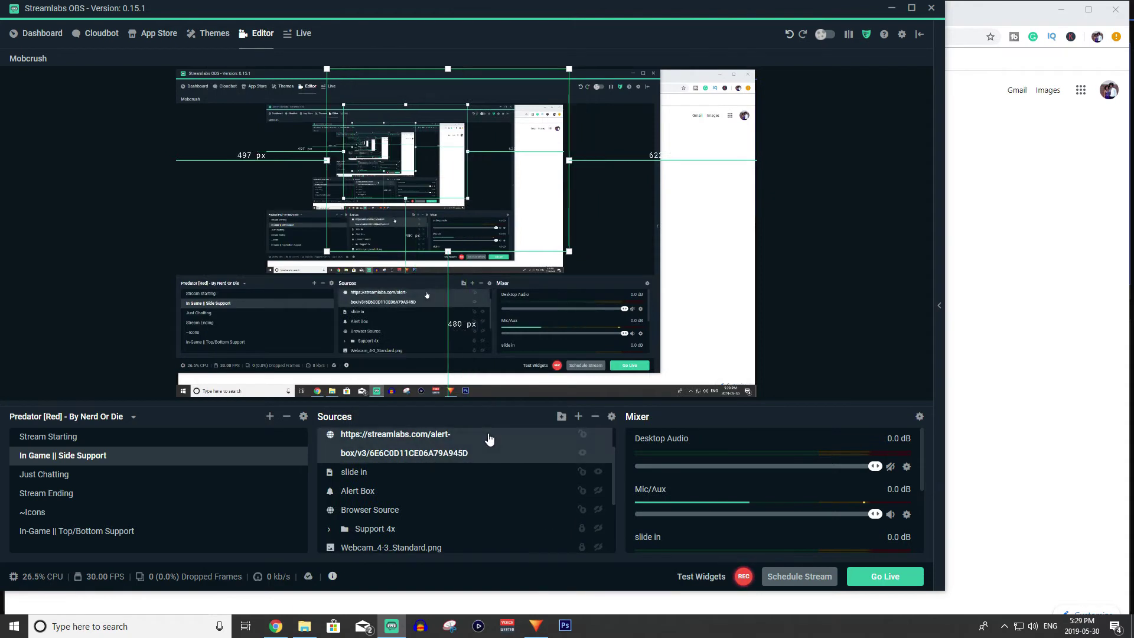
Delete the web-address alert source from the scene
{"action": "key", "text": "Delete"}
{"action": "left_click", "coordinate": [654, 315]}
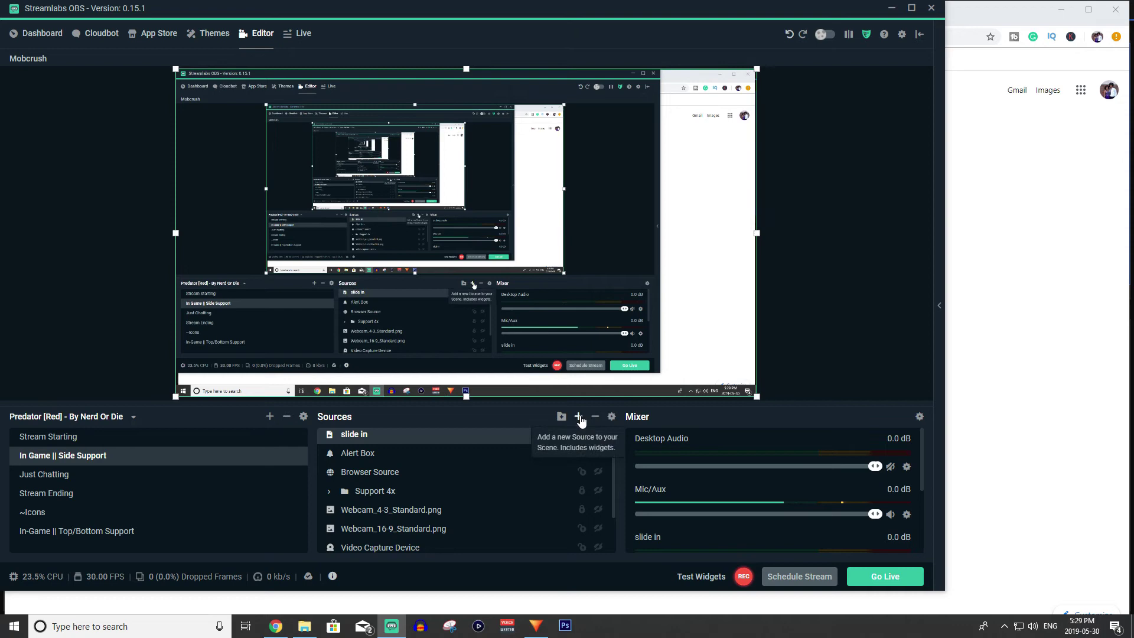
{"action": "left_click", "coordinate": [579, 417]}
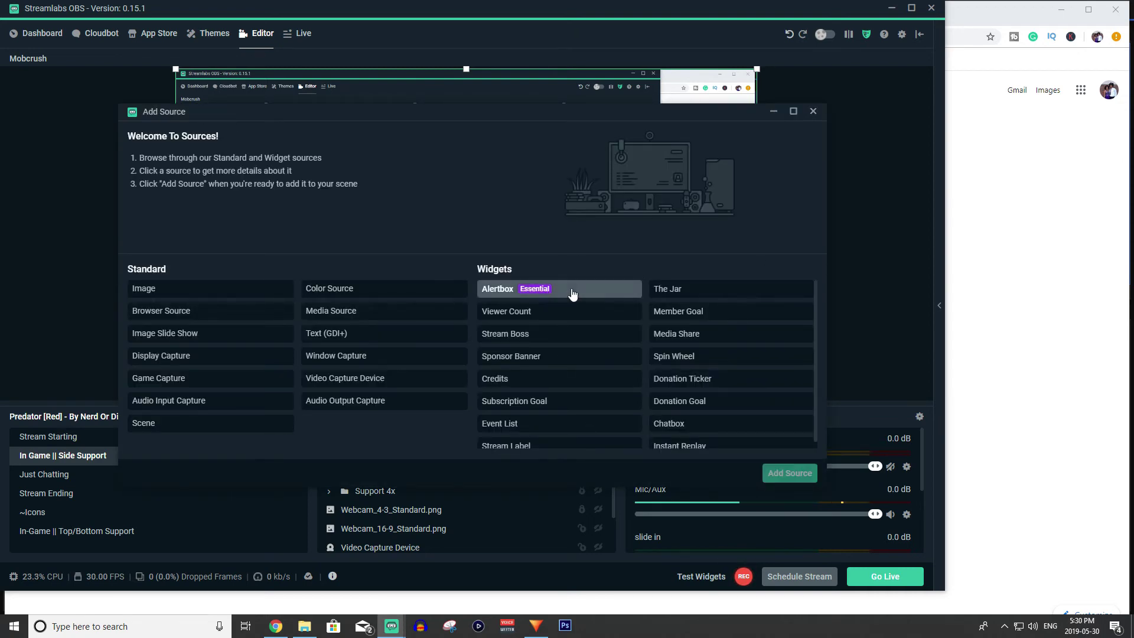
{"action": "left_click", "coordinate": [813, 112]}
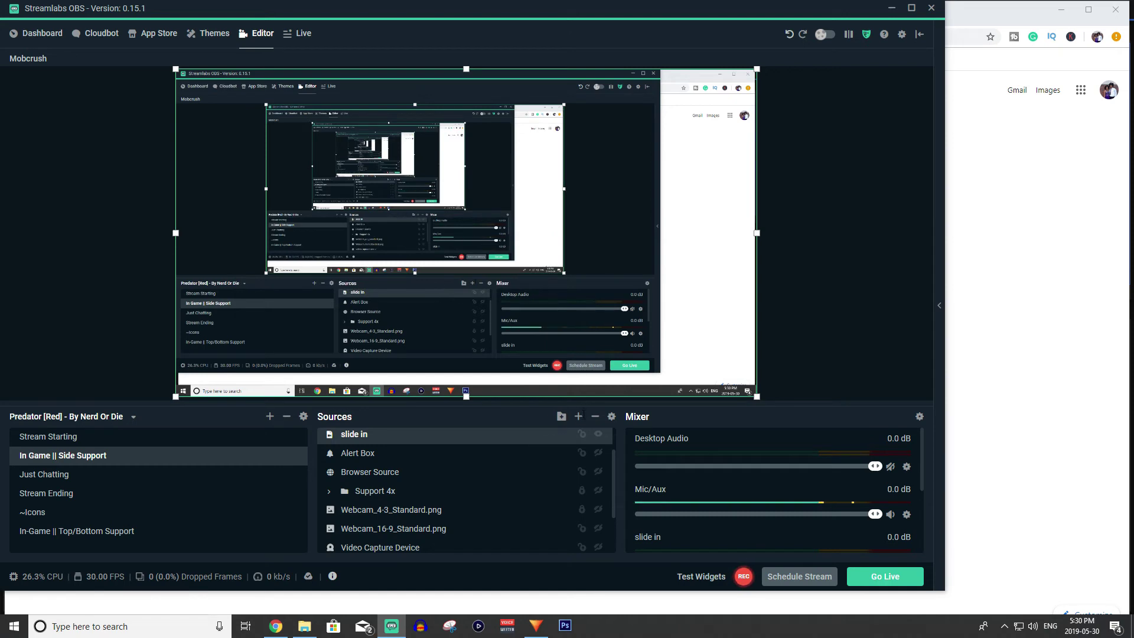
Add another Alertbox widget source, creating Alert Box (1)
{"action": "left_click", "coordinate": [580, 418]}
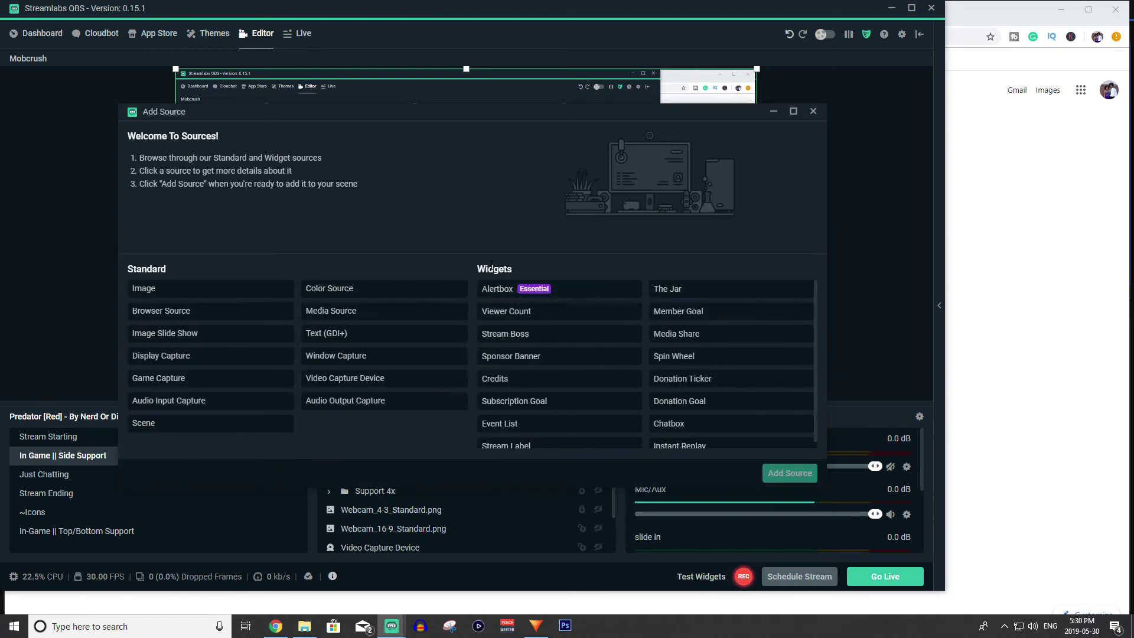
{"action": "left_click", "coordinate": [526, 296]}
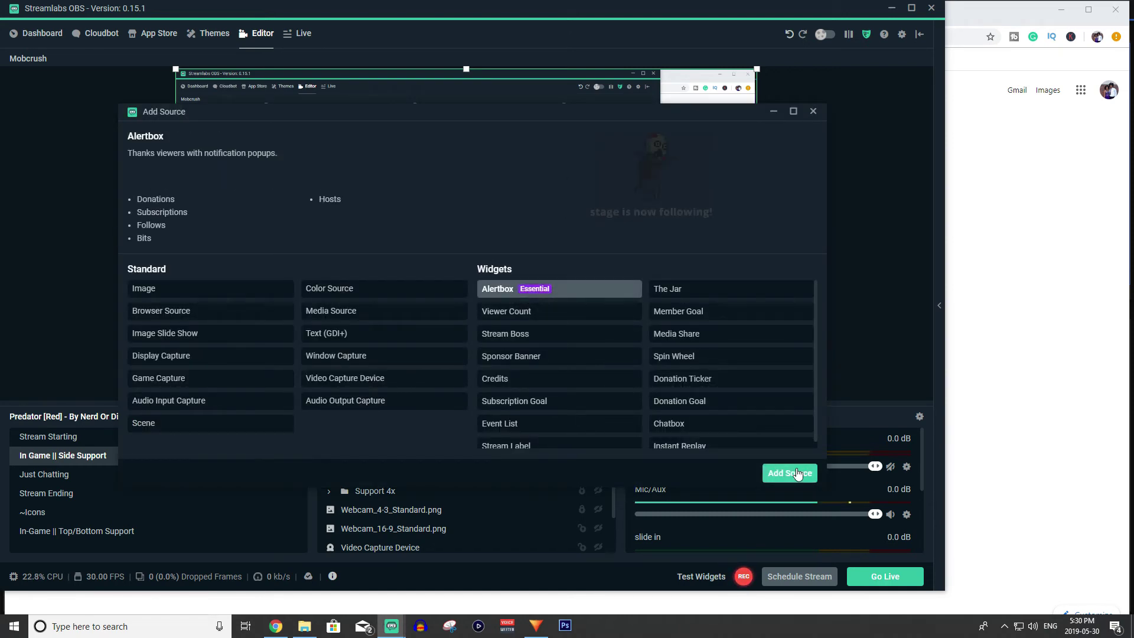
{"action": "left_click", "coordinate": [794, 472]}
{"action": "left_click", "coordinate": [603, 235]}
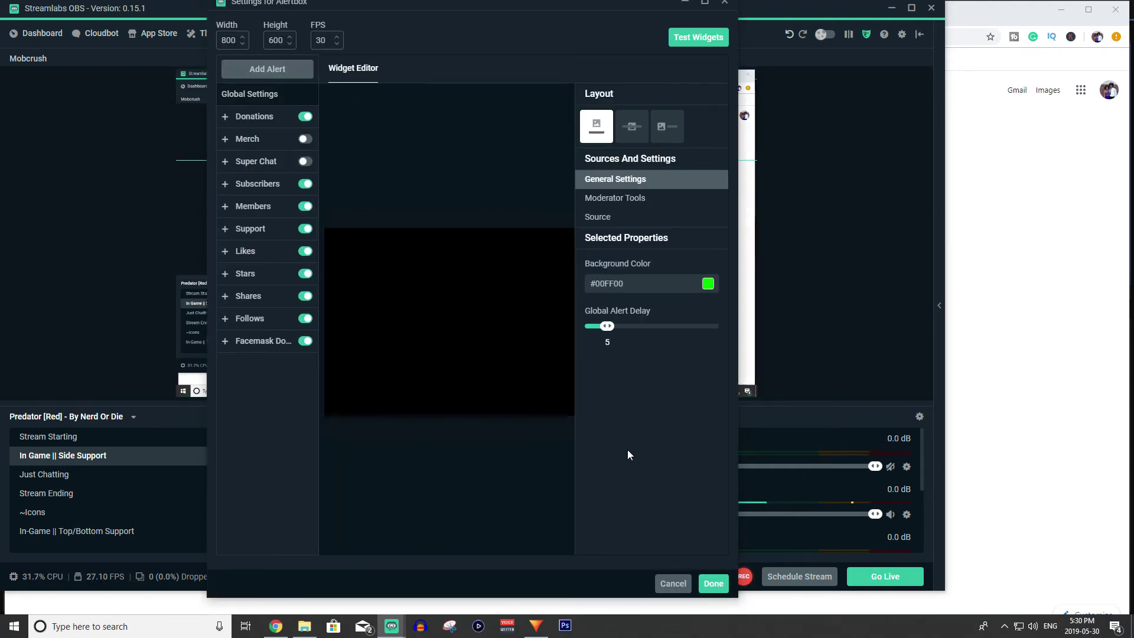
{"action": "left_click", "coordinate": [726, 3]}
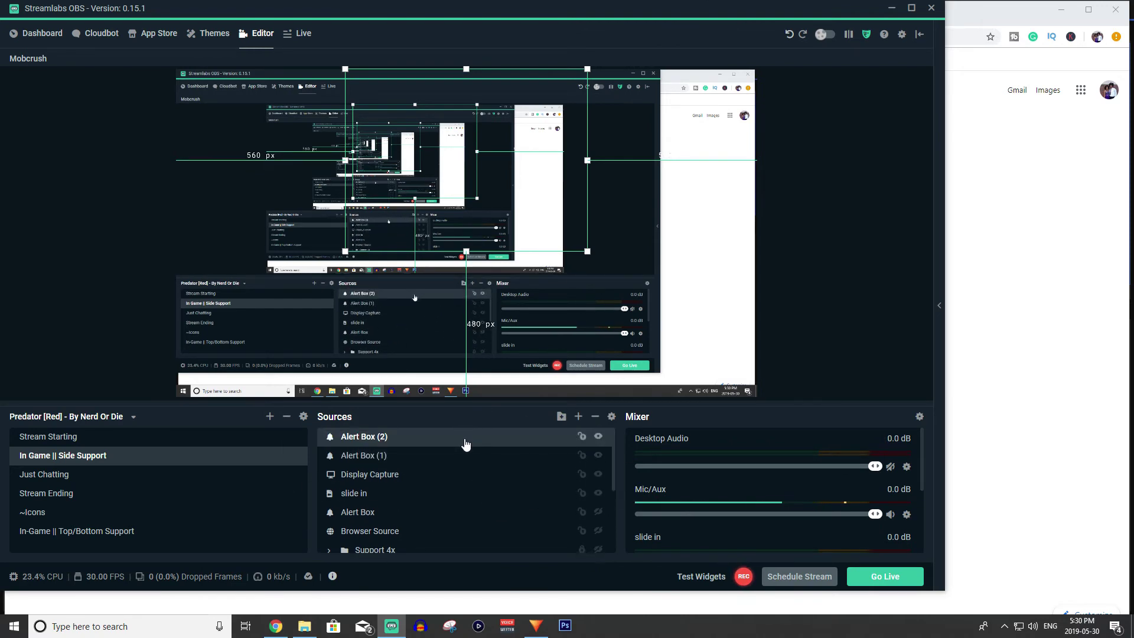
Delete both Alert Box (2) and Alert Box (1) from the scene's sources
{"action": "key", "text": "Delete"}
{"action": "key", "text": "Return"}
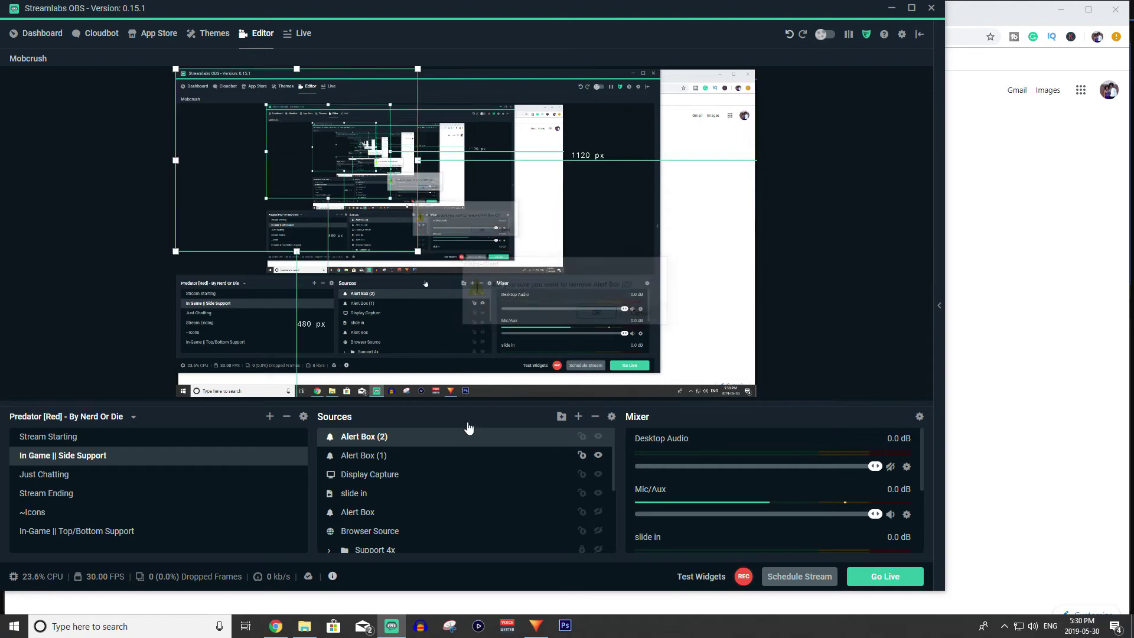
{"action": "left_click", "coordinate": [430, 456]}
{"action": "left_click", "coordinate": [459, 437]}
{"action": "key", "text": "Delete"}
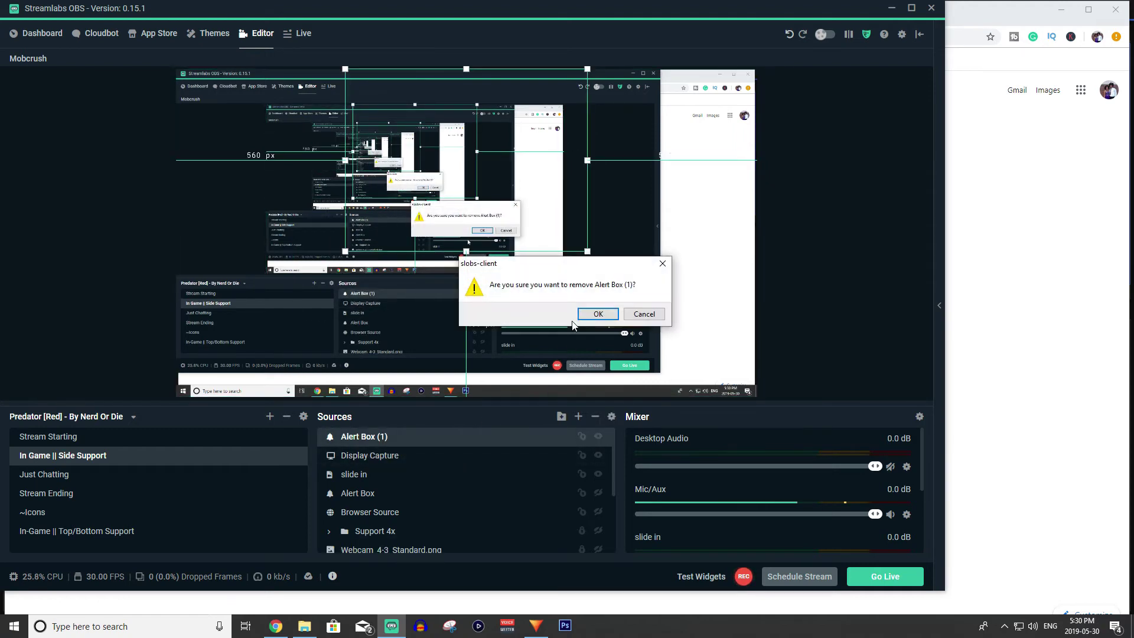
{"action": "key", "text": "Return"}
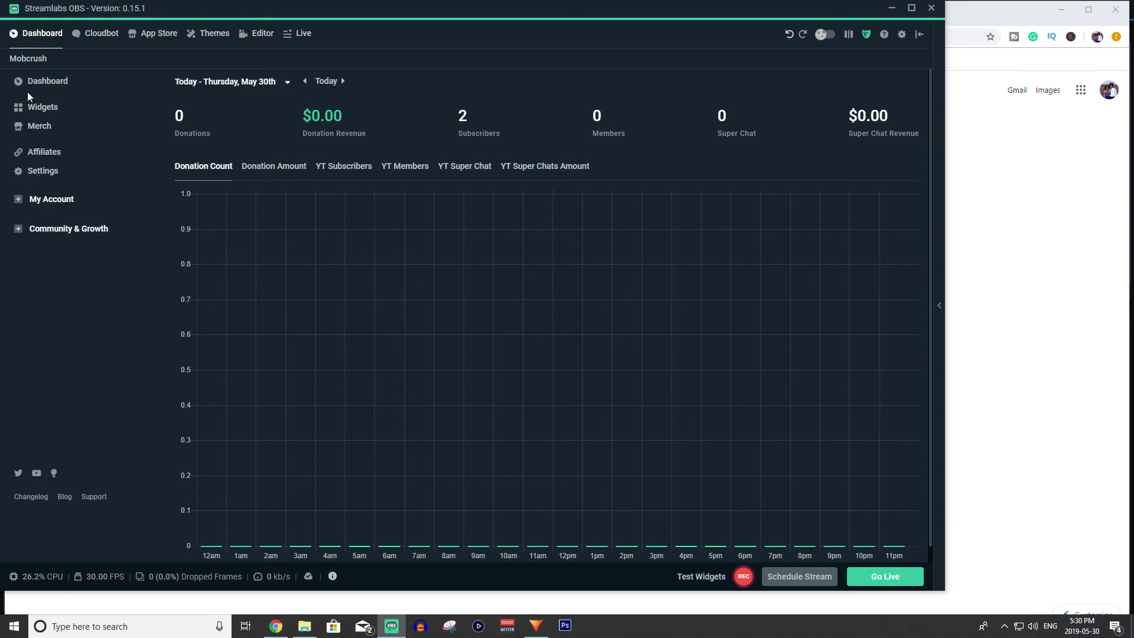
In Widgets > Alert Box, uncheck the Super Chats and Merch alerts
{"action": "left_click", "coordinate": [36, 106]}
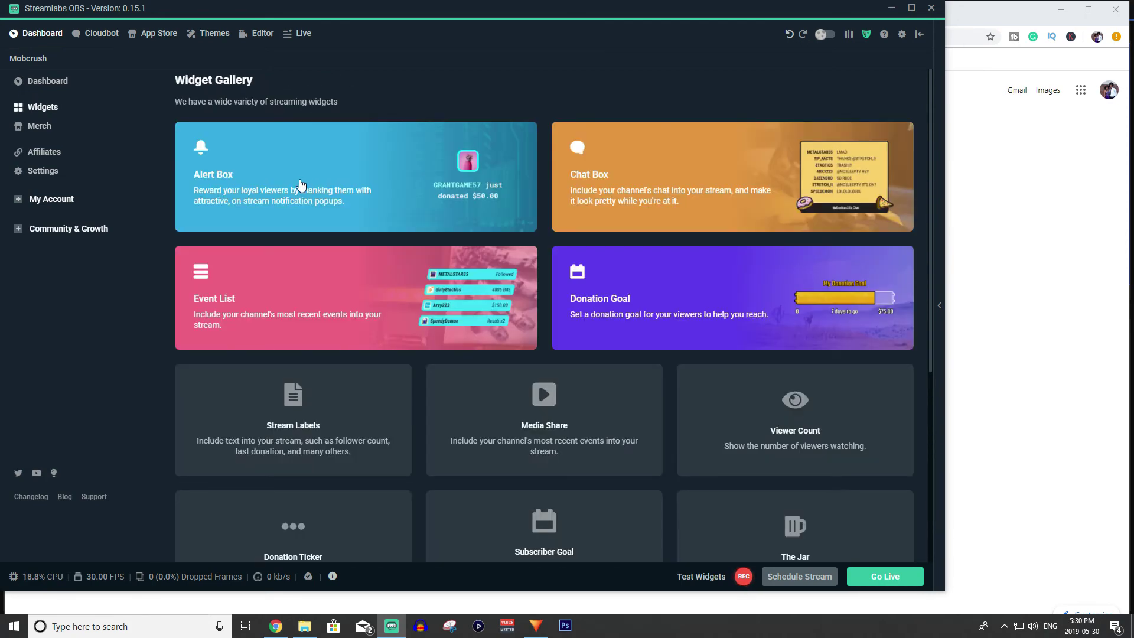
{"action": "left_click", "coordinate": [301, 184]}
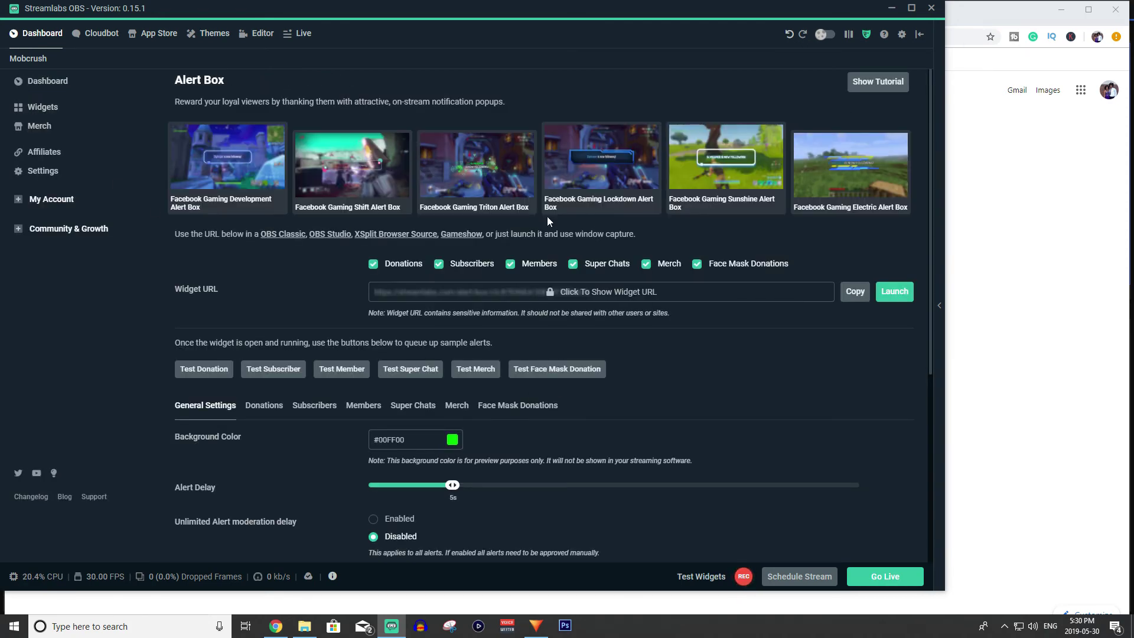
{"action": "scroll", "coordinate": [451, 328], "scroll_direction": "down", "scroll_amount": 2}
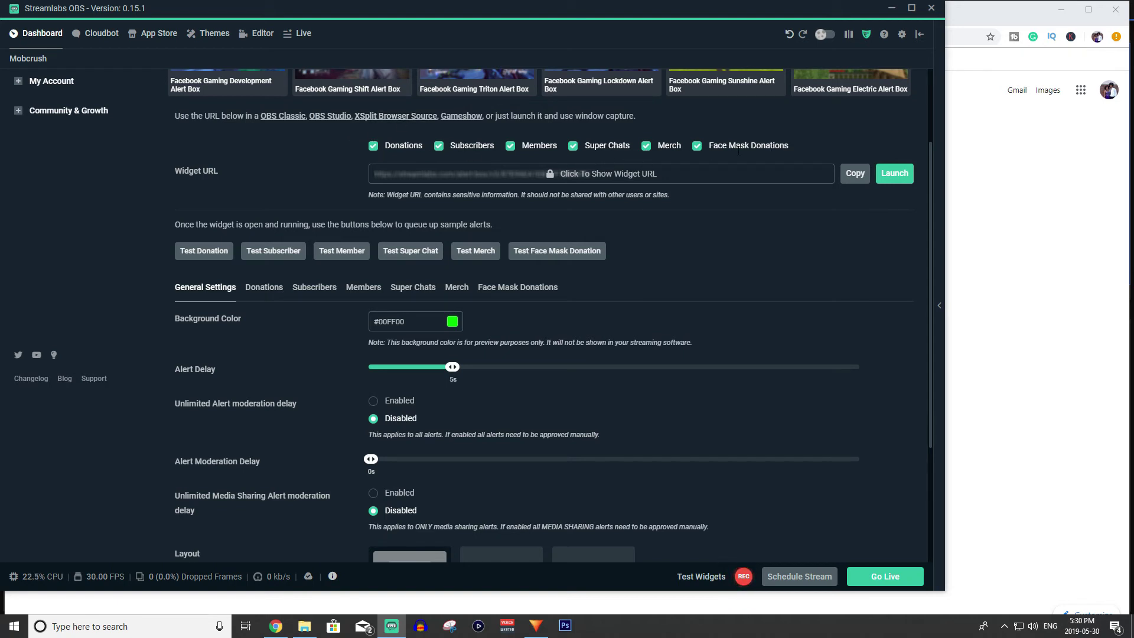
{"action": "left_click", "coordinate": [574, 147]}
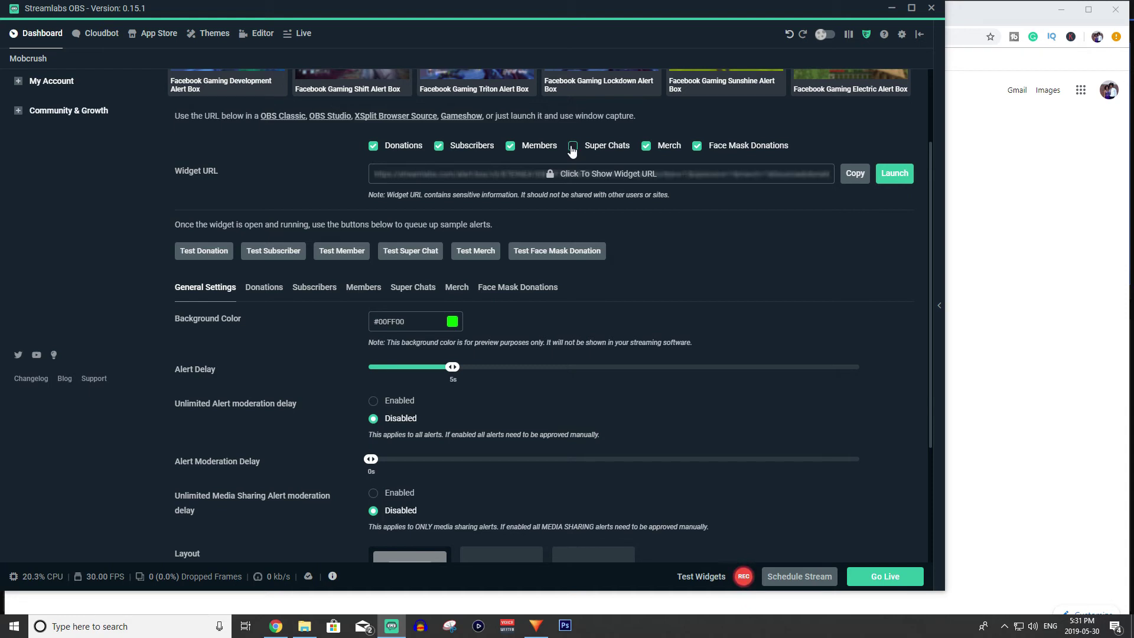
{"action": "left_click", "coordinate": [646, 148]}
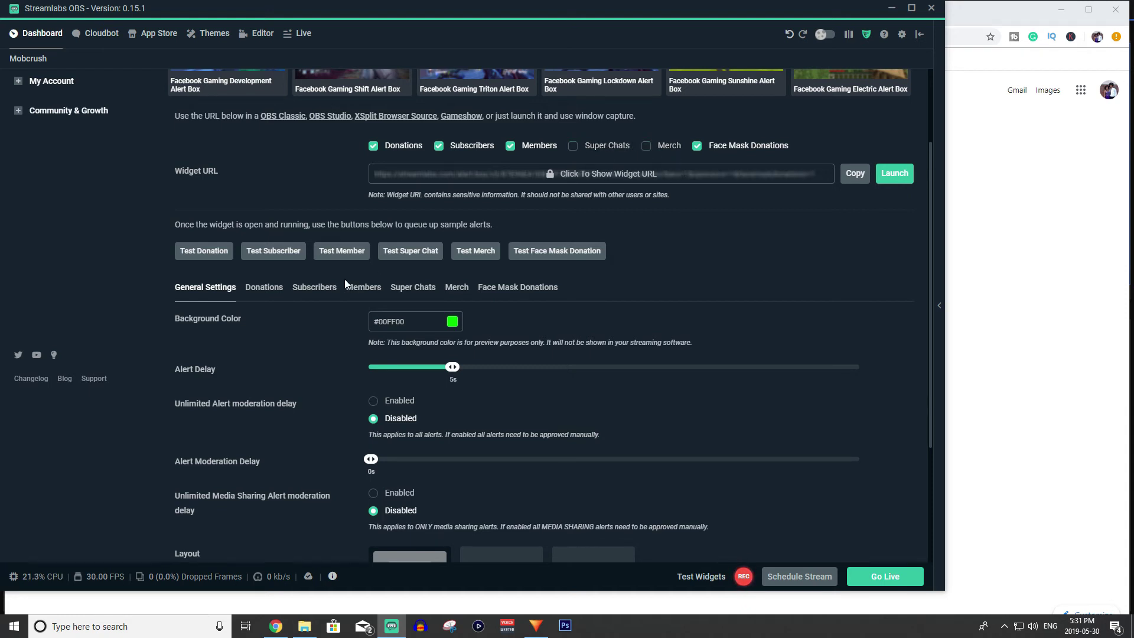
{"action": "scroll", "coordinate": [308, 263], "scroll_direction": "down", "scroll_amount": 1}
Review the Alert Box donation alert settings and send a test Super Chat alert
{"action": "left_click", "coordinate": [264, 228]}
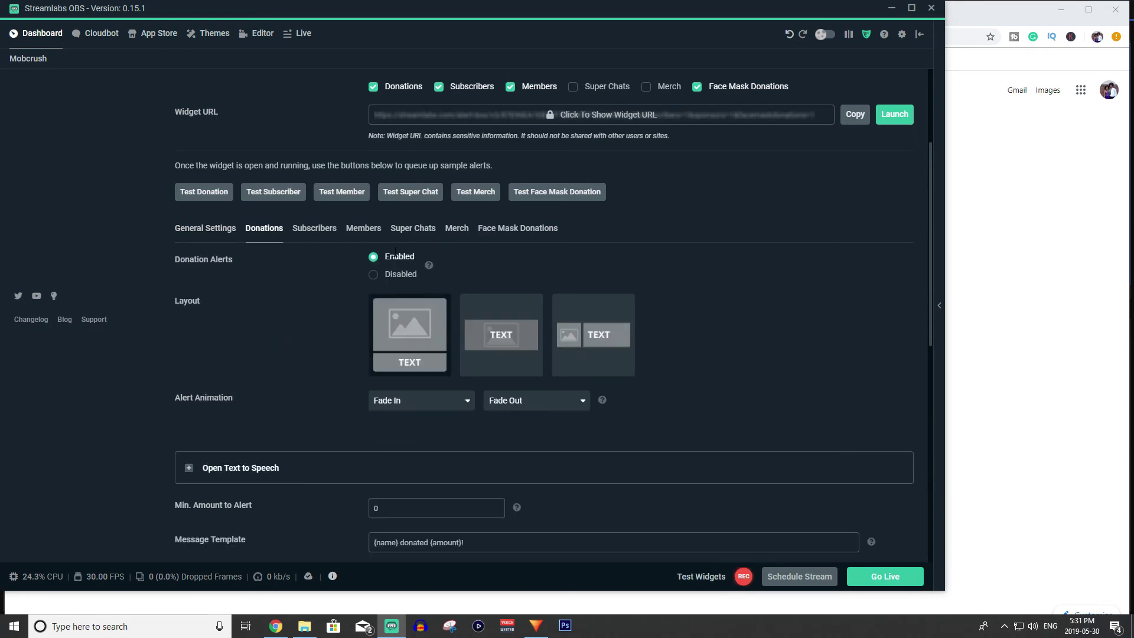
{"action": "scroll", "coordinate": [517, 339], "scroll_direction": "down", "scroll_amount": 4}
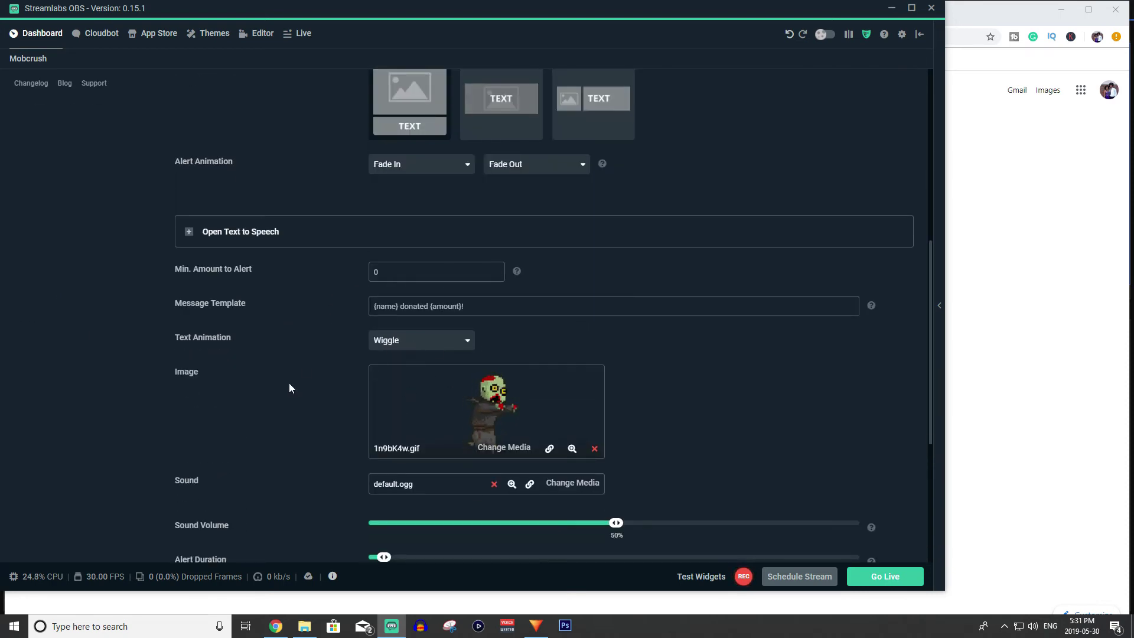
{"action": "scroll", "coordinate": [521, 342], "scroll_direction": "up", "scroll_amount": 2}
{"action": "scroll", "coordinate": [494, 347], "scroll_direction": "down", "scroll_amount": 6}
{"action": "scroll", "coordinate": [493, 347], "scroll_direction": "down", "scroll_amount": 1}
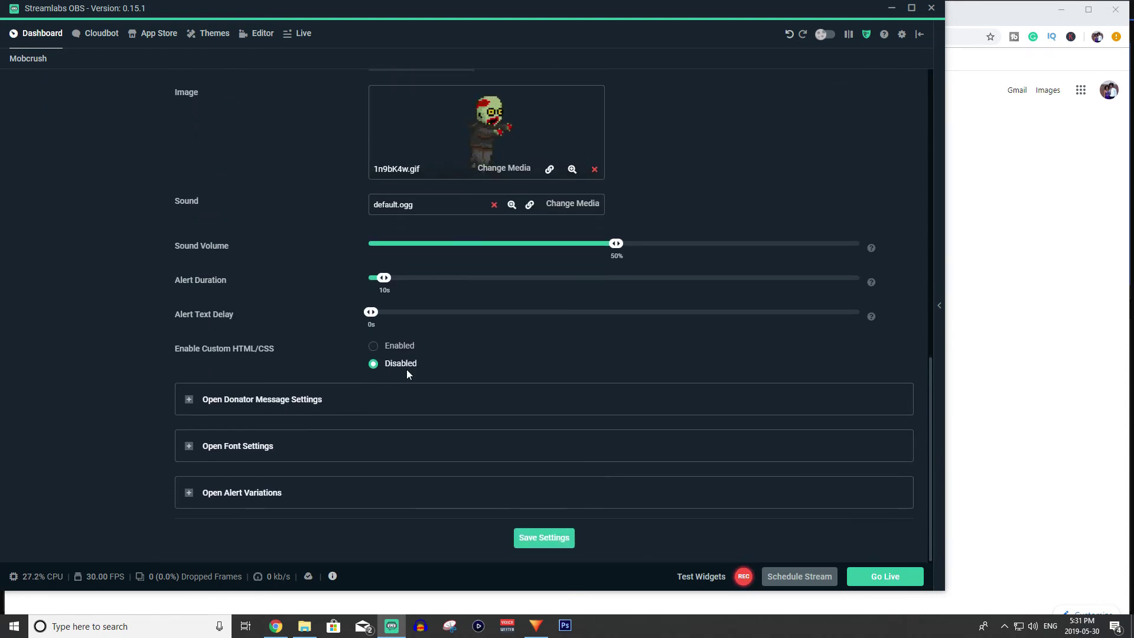
{"action": "scroll", "coordinate": [534, 389], "scroll_direction": "up", "scroll_amount": 6}
{"action": "scroll", "coordinate": [519, 295], "scroll_direction": "up", "scroll_amount": 4}
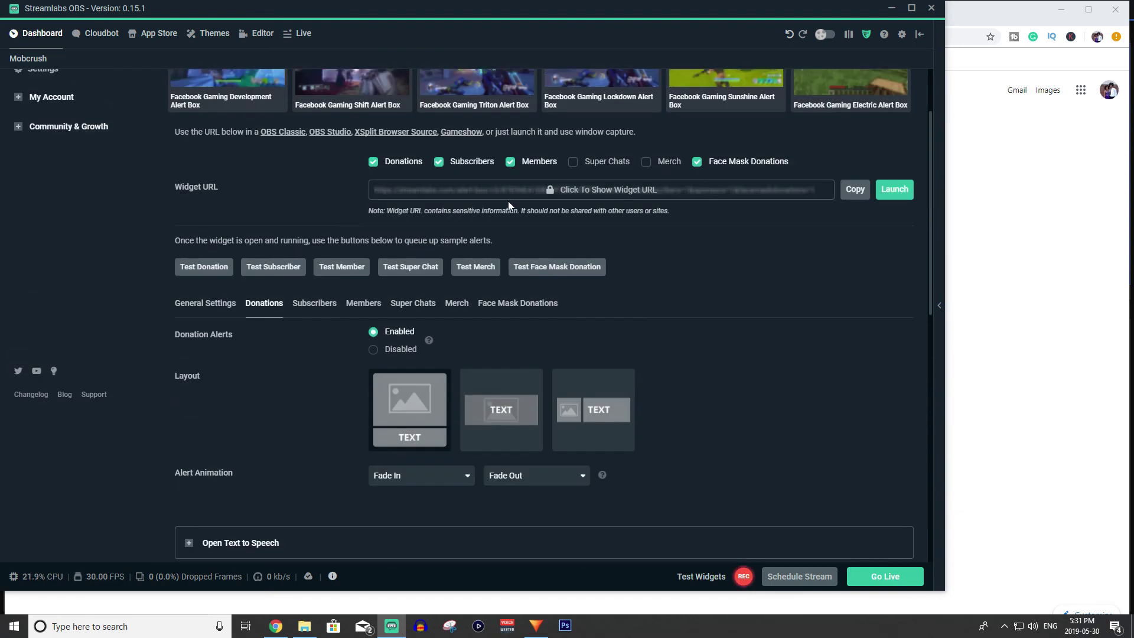
{"action": "left_click", "coordinate": [411, 266]}
Check the Super Chats settings and copy the Alert Box widget URL
{"action": "left_click", "coordinate": [413, 303]}
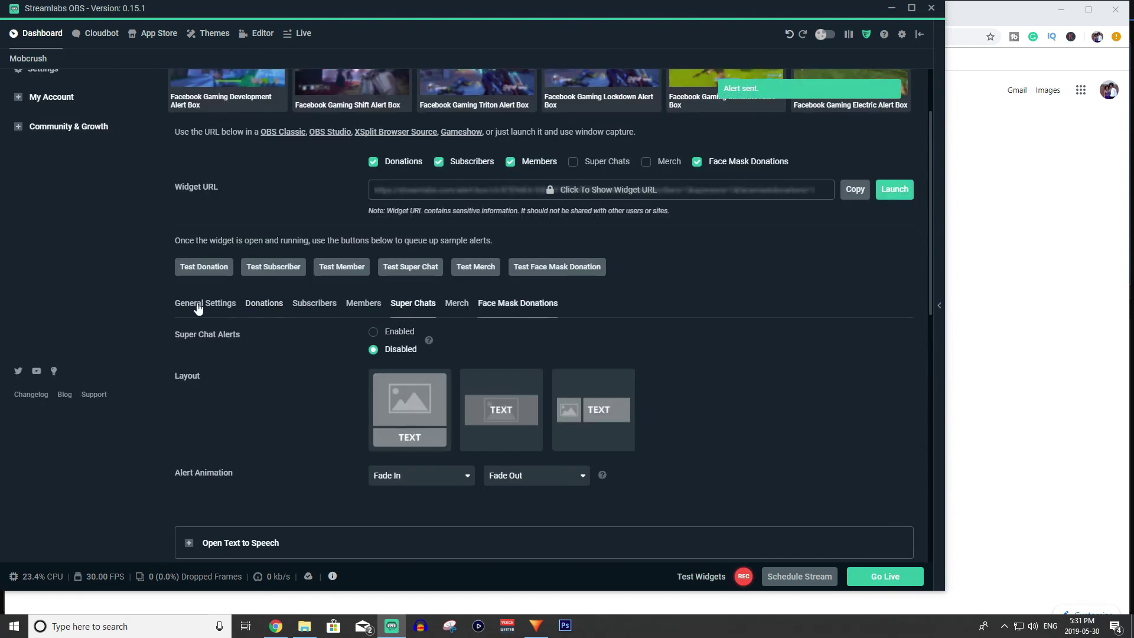
{"action": "scroll", "coordinate": [678, 331], "scroll_direction": "up", "scroll_amount": 2}
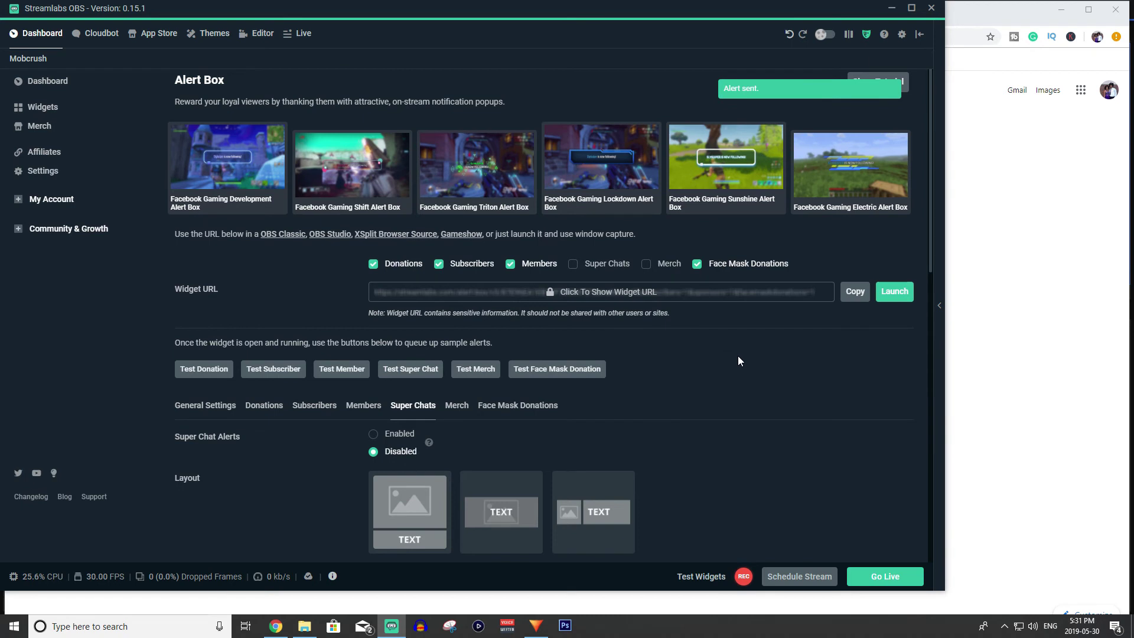
{"action": "left_click", "coordinate": [856, 295]}
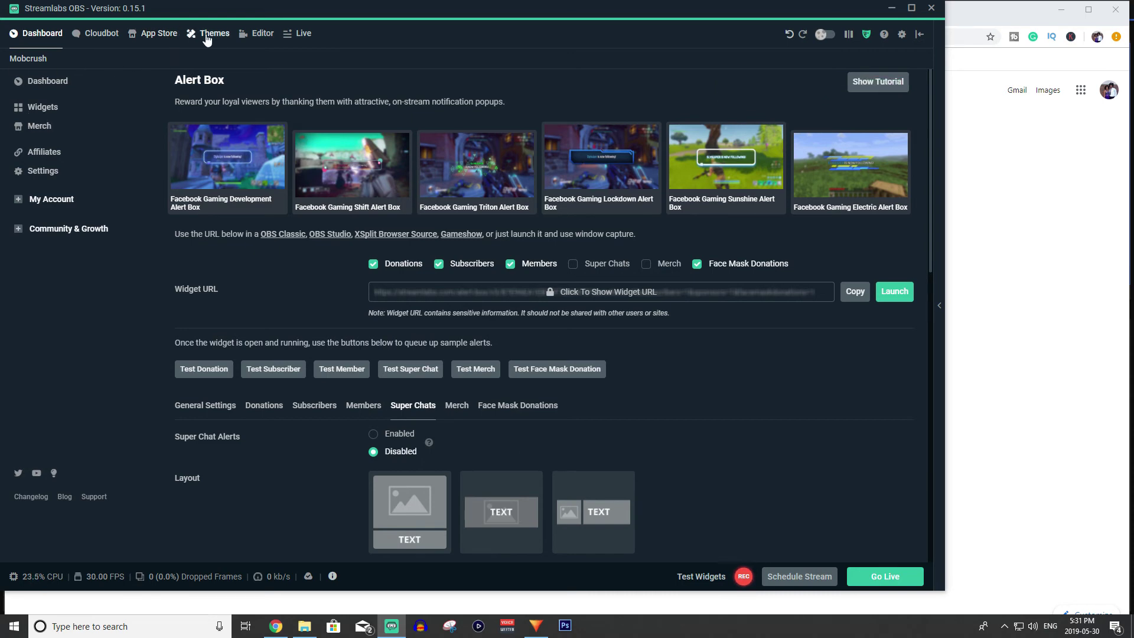
In the scene editor, add a new Browser Source to the scene
{"action": "left_click", "coordinate": [253, 34]}
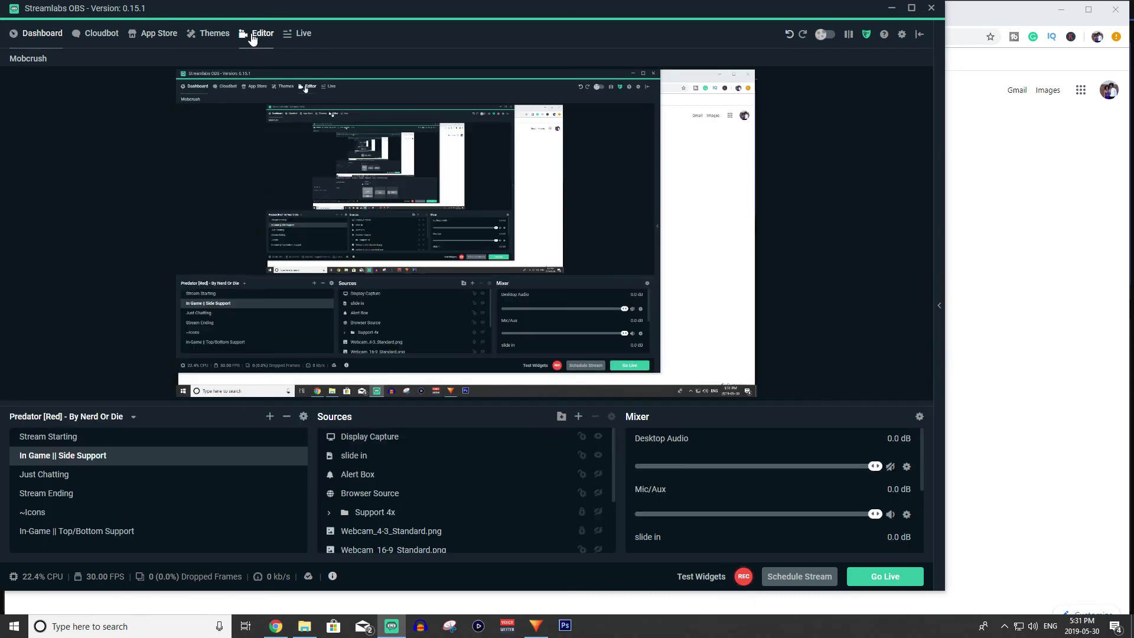
{"action": "left_click", "coordinate": [578, 416]}
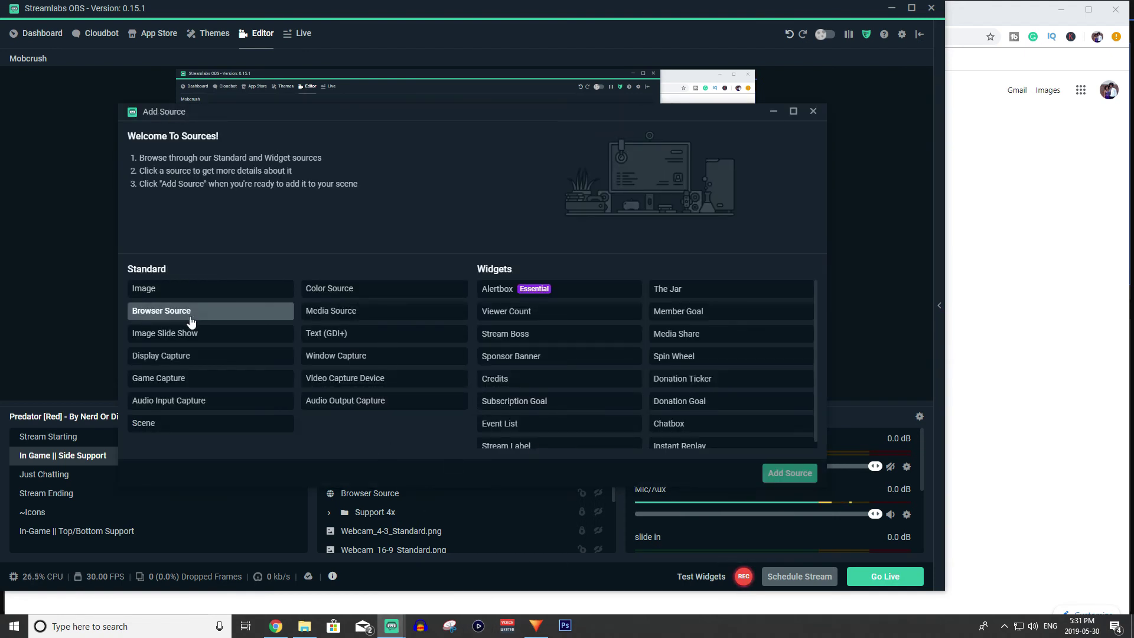
{"action": "left_click", "coordinate": [190, 322]}
{"action": "left_click", "coordinate": [790, 473]}
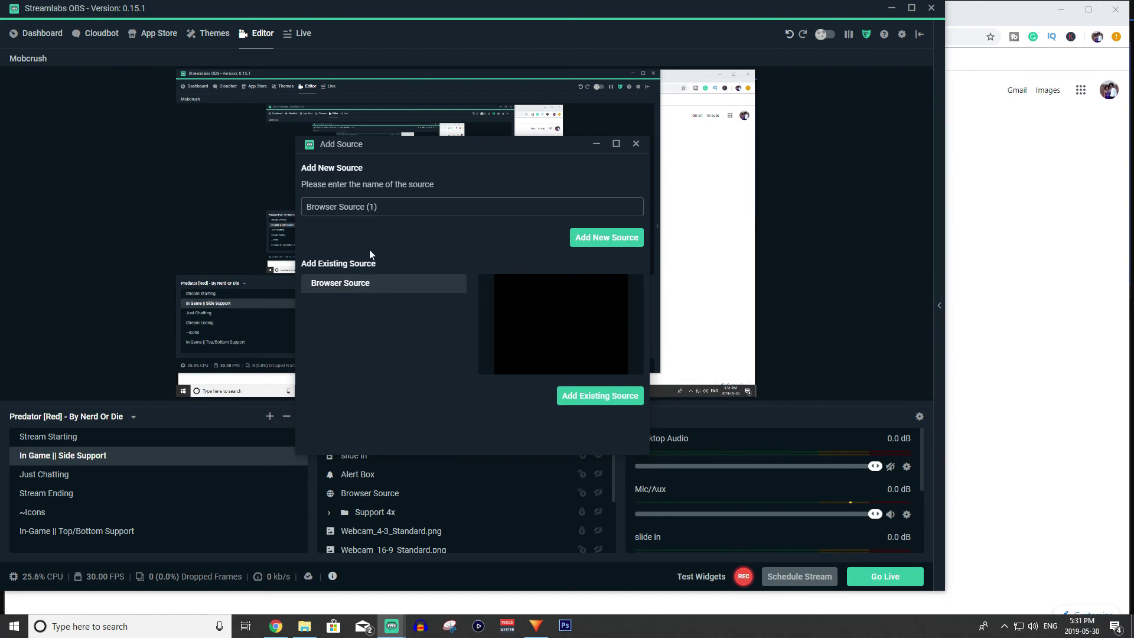
{"action": "left_click", "coordinate": [590, 237]}
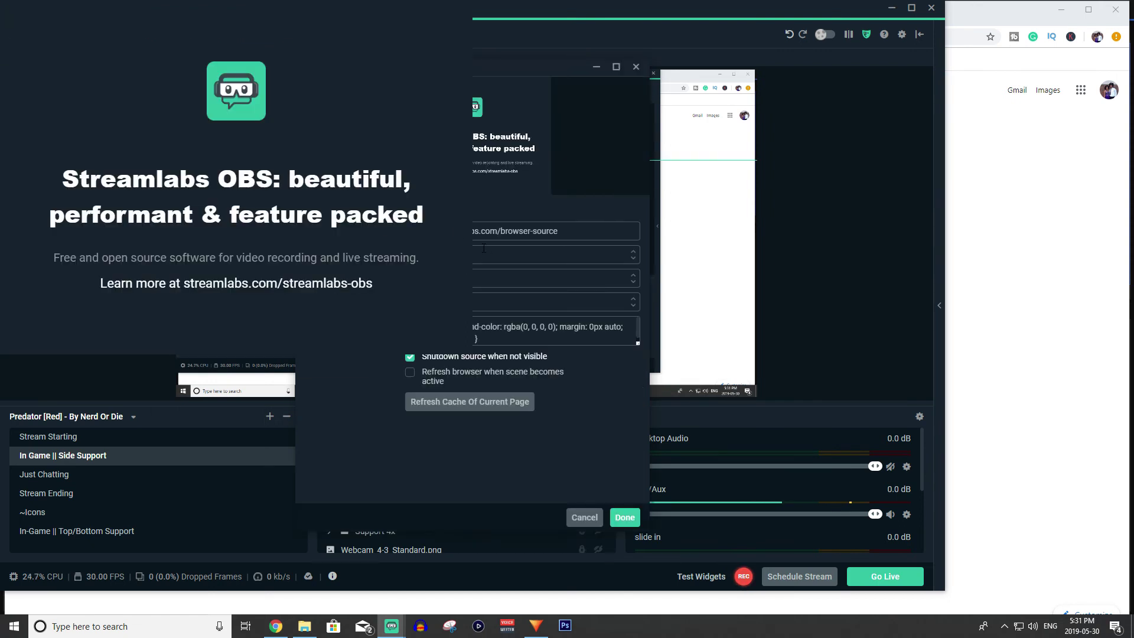
Set Browser Source (1)'s URL to the Alert Box widget URL and position it in the preview
{"action": "triple_click", "coordinate": [477, 230]}
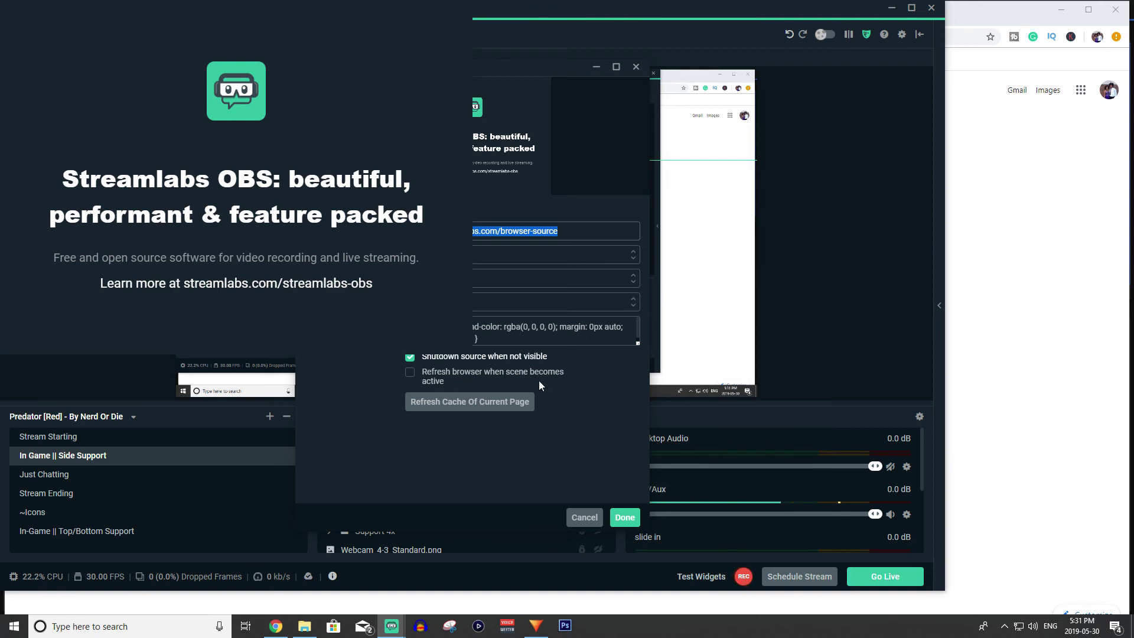
{"action": "key", "text": "ctrl+v"}
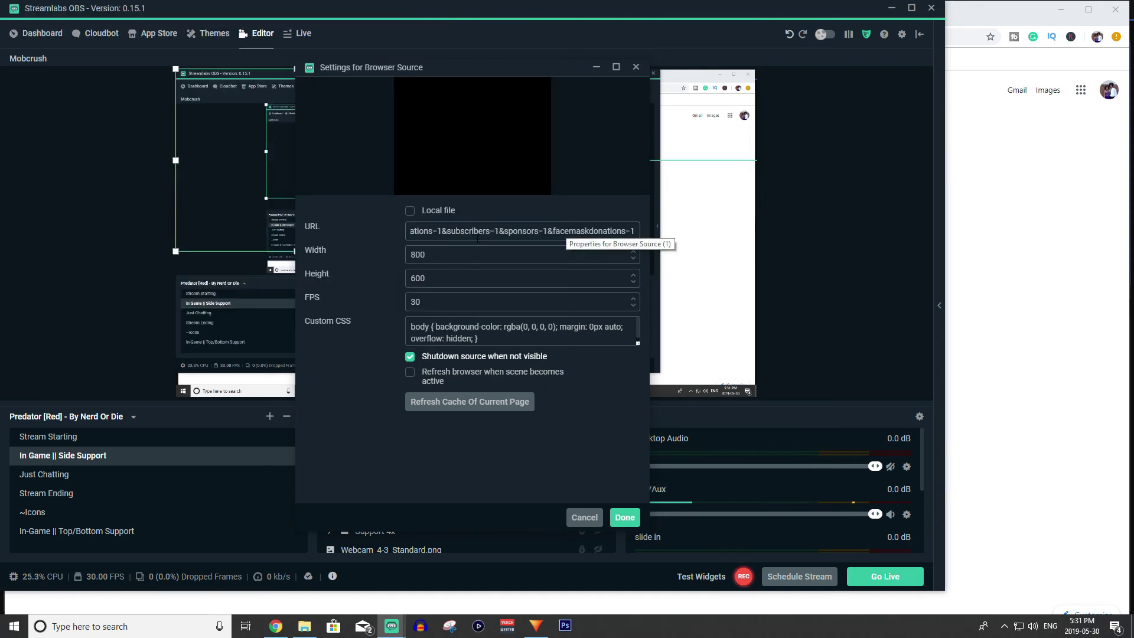
{"action": "left_click", "coordinate": [626, 510]}
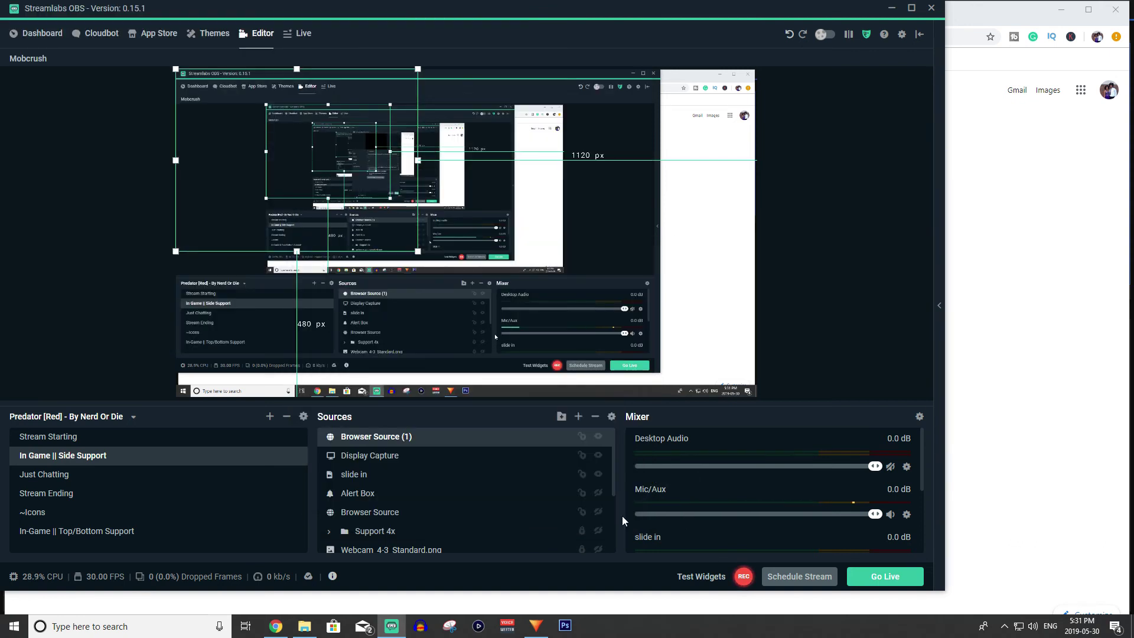
{"action": "left_click_drag", "start_coordinate": [425, 267], "coordinate": [605, 267]}
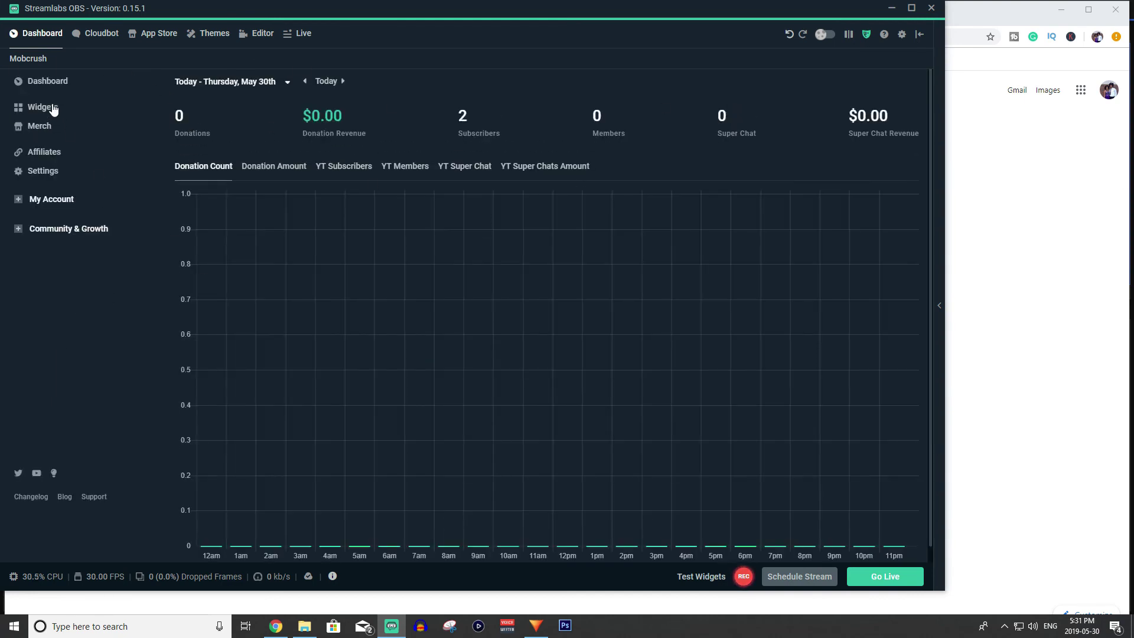
Send test donations from the Alert Box widget and watch the $16 zombie alert in the editor
{"action": "left_click", "coordinate": [43, 107]}
{"action": "left_click", "coordinate": [351, 160]}
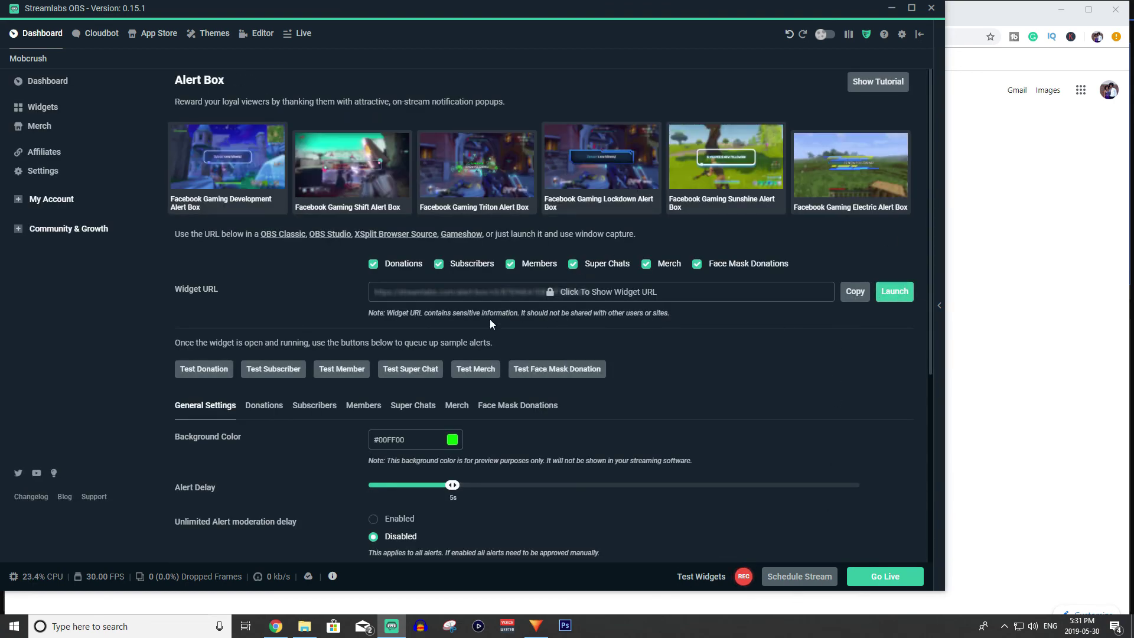
{"action": "left_click", "coordinate": [215, 377]}
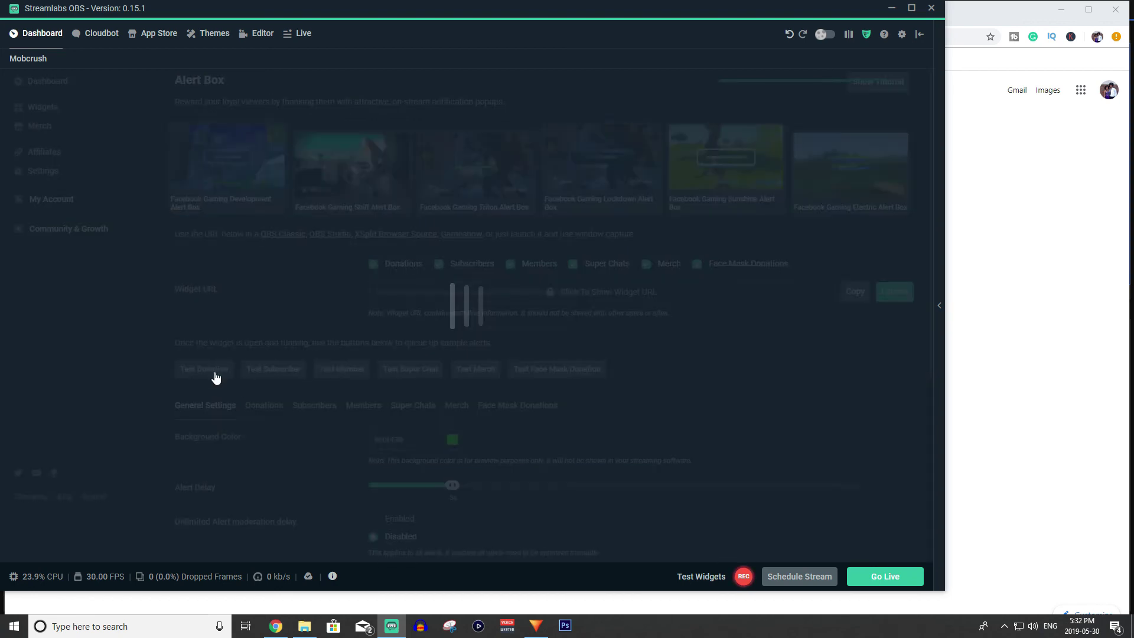
{"action": "left_click", "coordinate": [281, 377]}
{"action": "left_click", "coordinate": [261, 33]}
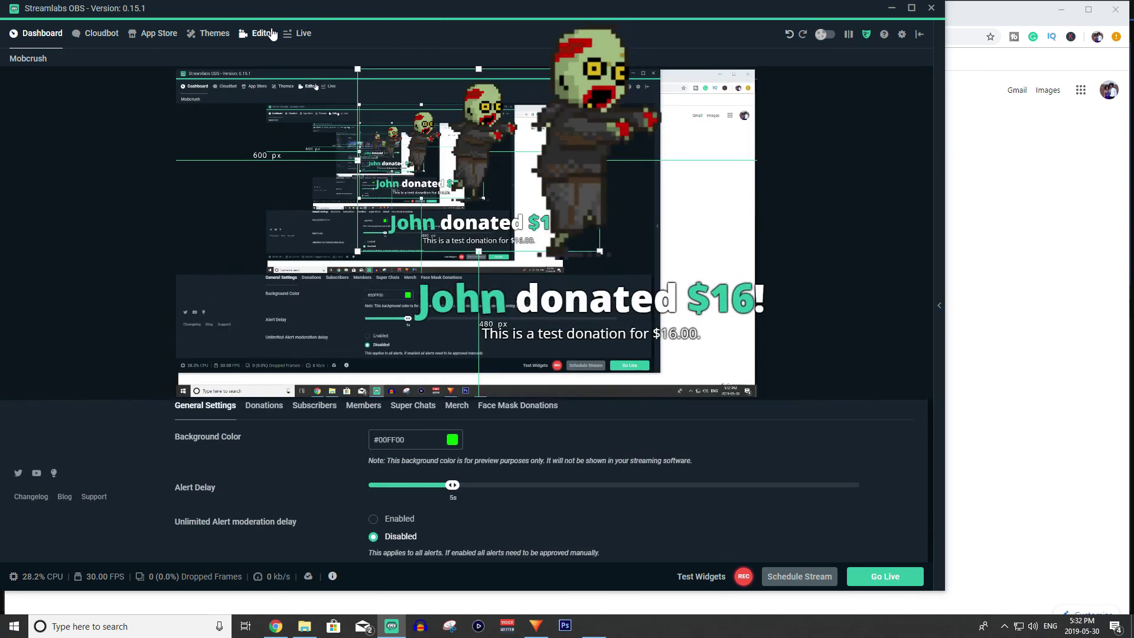